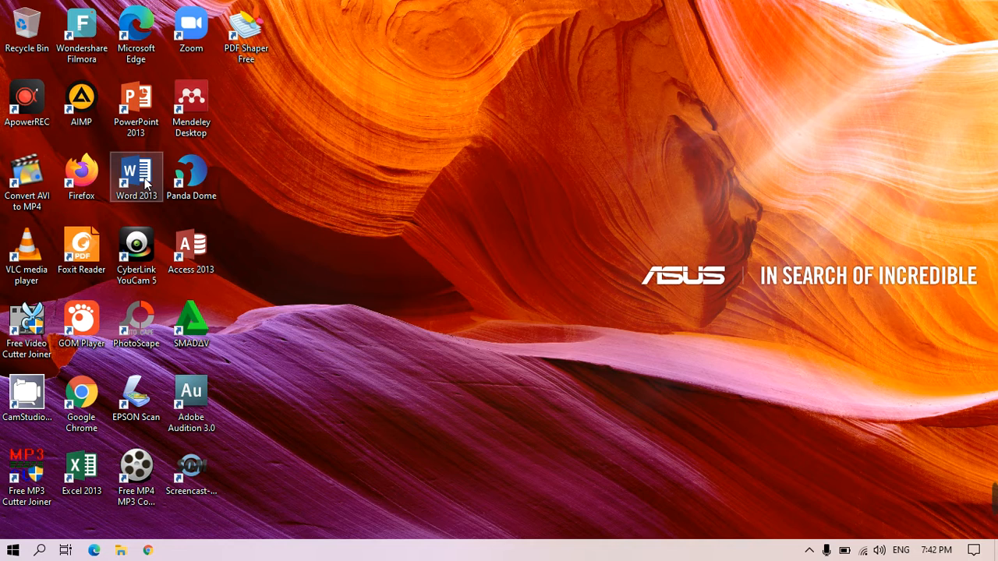
# - Launch Word 2013 and start a new blank document
pyautogui.doubleClick(146, 182)
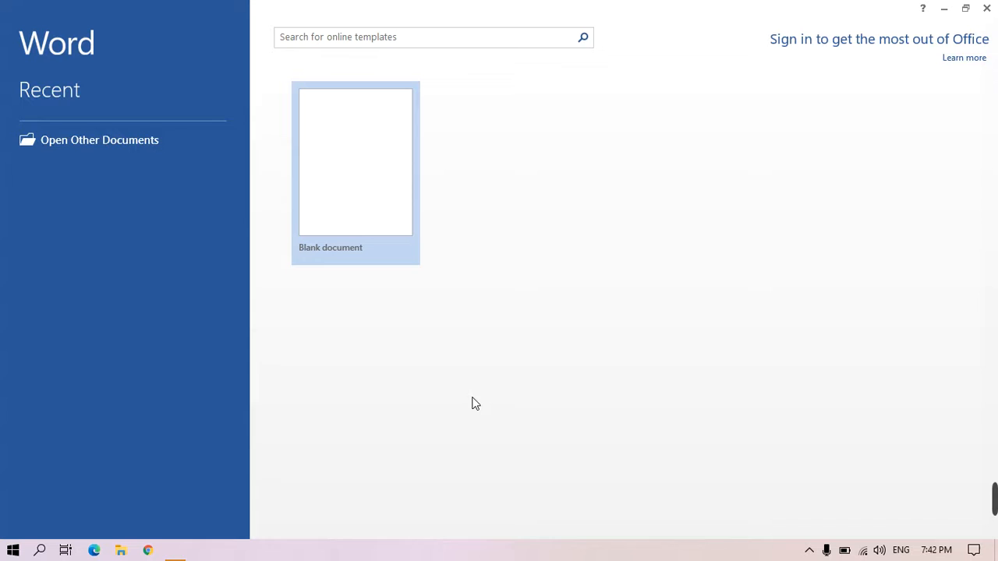
pyautogui.click(340, 178)
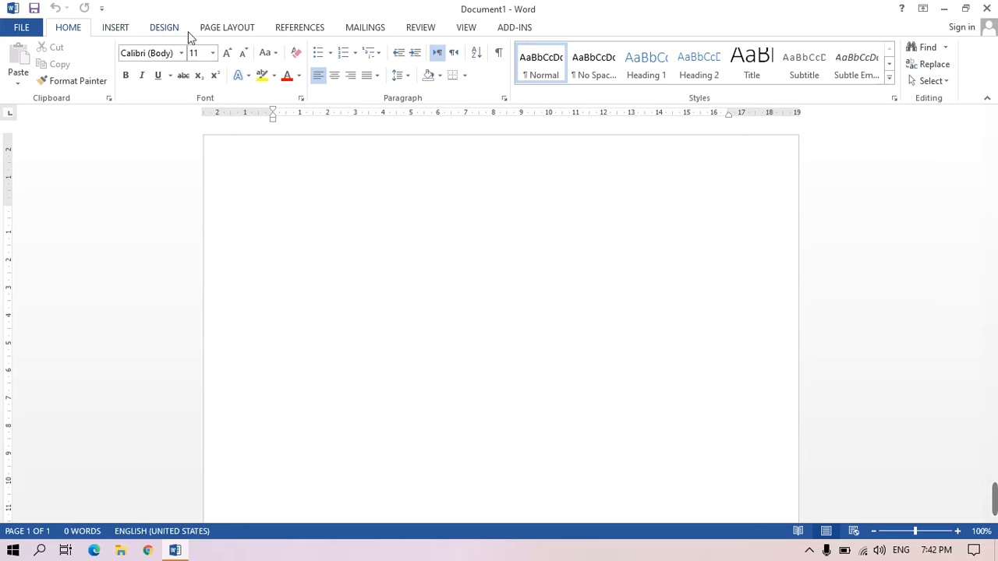
# - Set the page margins to 4 cm top, 4 cm left, 3 cm bottom and 3 cm right
pyautogui.click(235, 31)
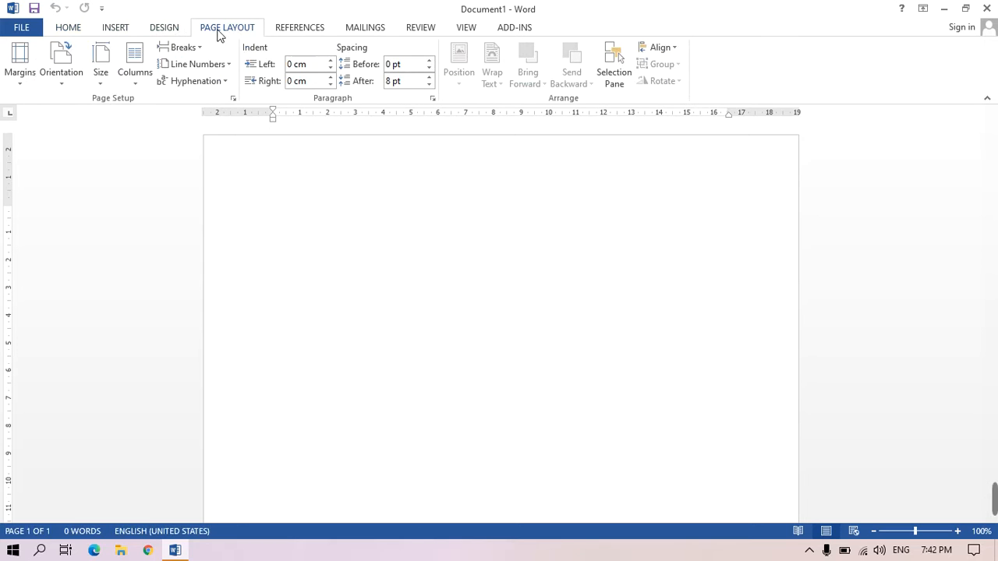
pyautogui.click(21, 85)
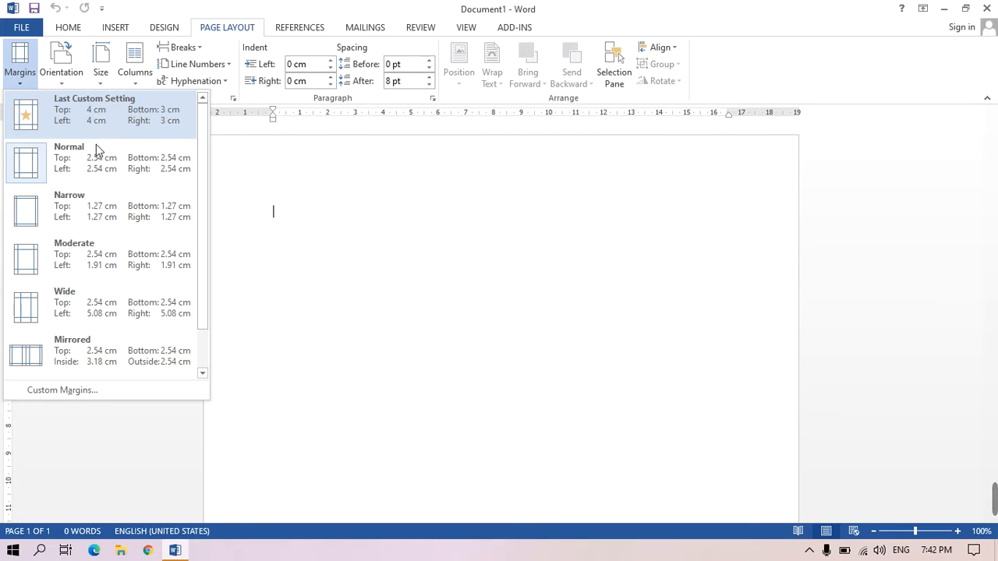
pyautogui.click(92, 393)
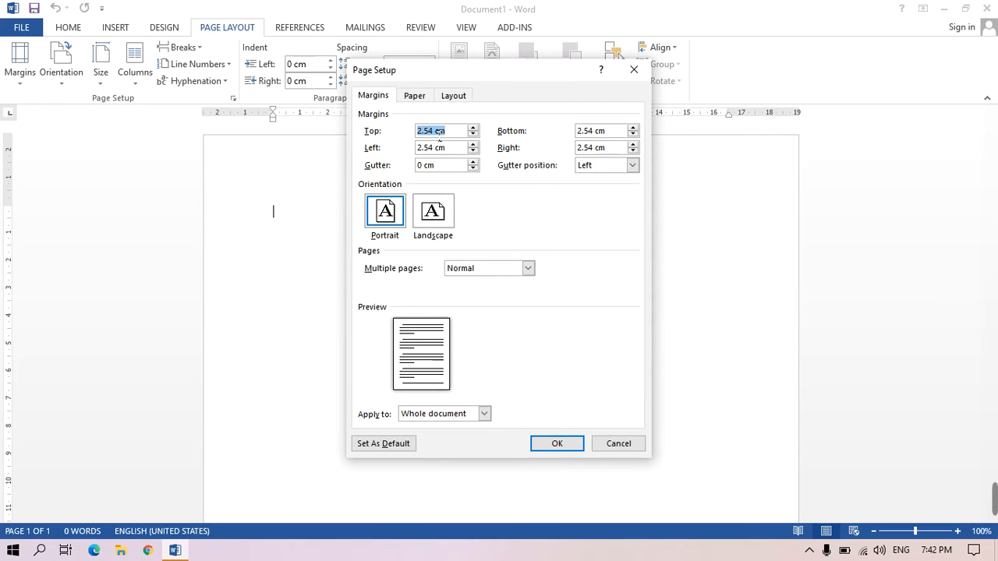
pyautogui.moveTo(438, 133); pyautogui.dragTo(405, 136)
pyautogui.write('4')
pyautogui.moveTo(438, 153); pyautogui.dragTo(413, 153)
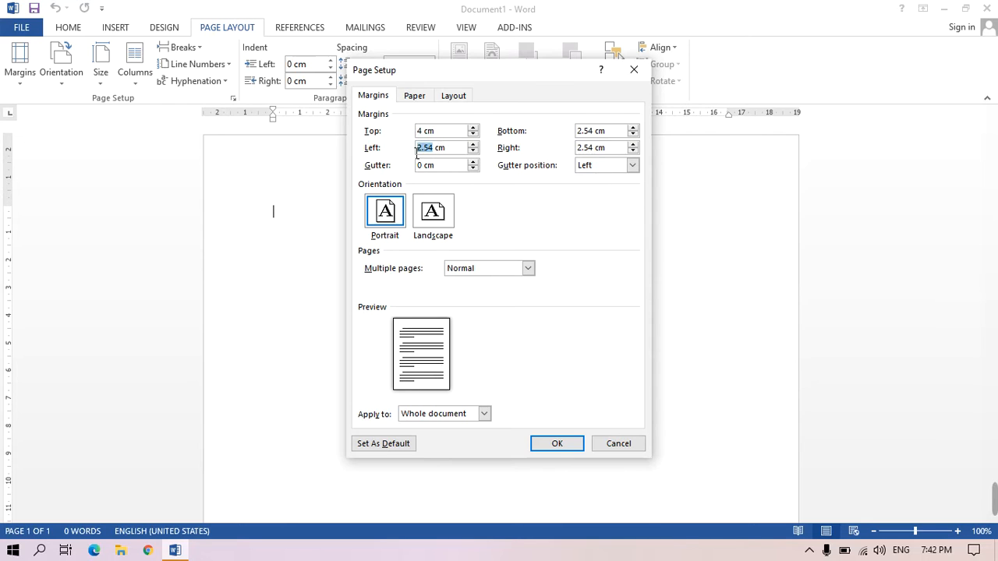
pyautogui.write('4')
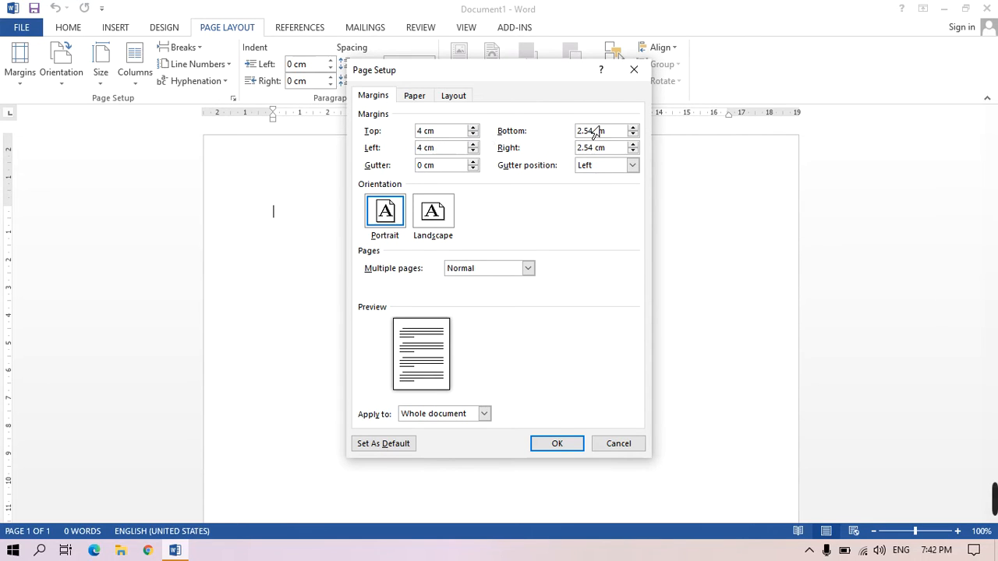
pyautogui.moveTo(597, 137); pyautogui.dragTo(573, 142)
pyautogui.write('3')
pyautogui.moveTo(598, 148); pyautogui.dragTo(577, 148)
pyautogui.write('3')
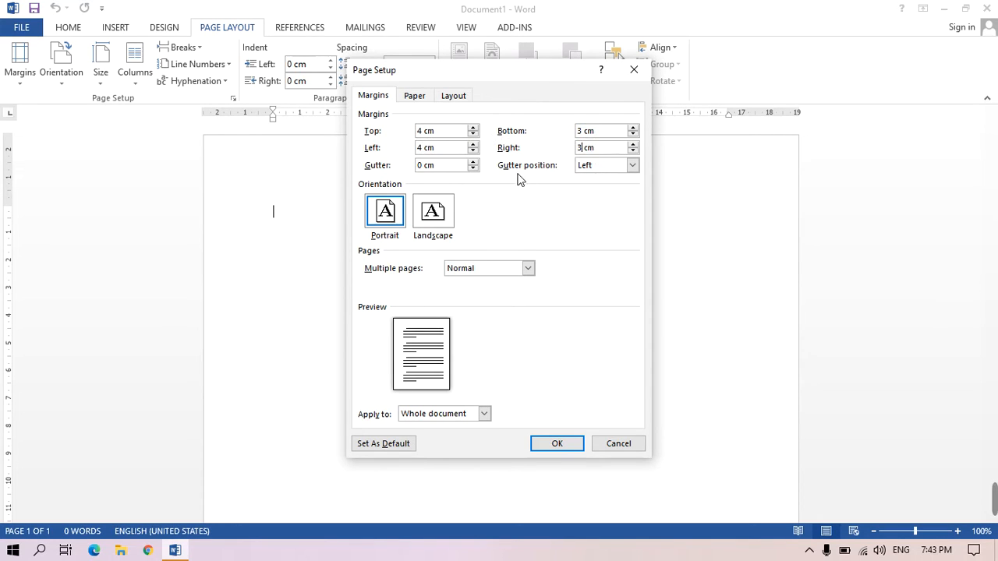
pyautogui.click(539, 443)
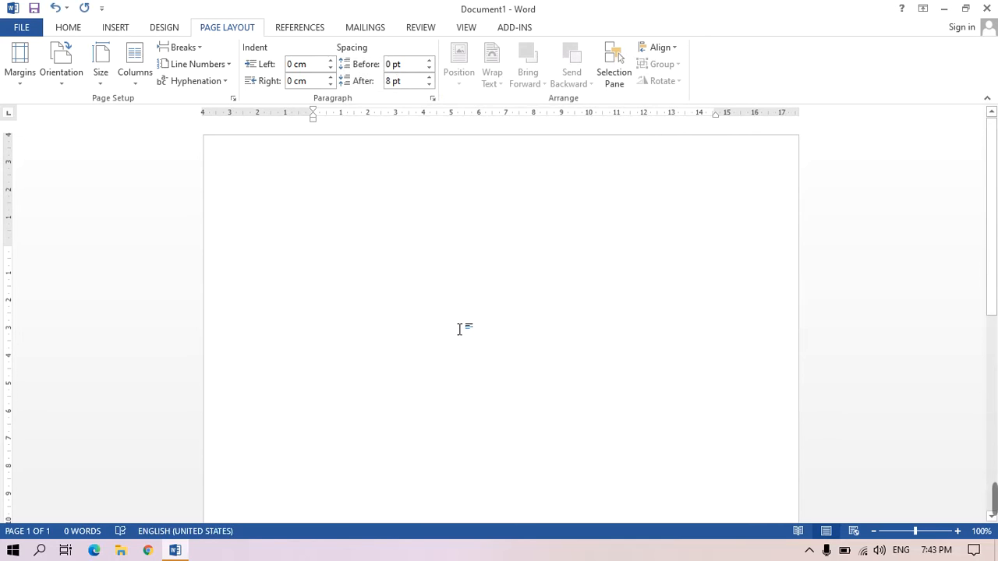
# - In Word's advanced options, set measurements to be shown in Centimeters and apply the options
pyautogui.click(17, 28)
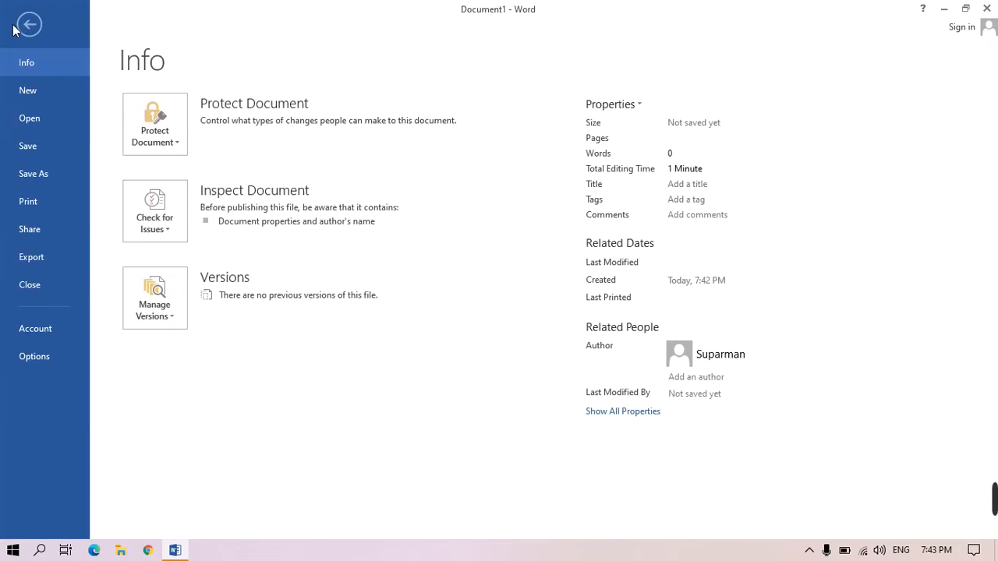
pyautogui.click(58, 358)
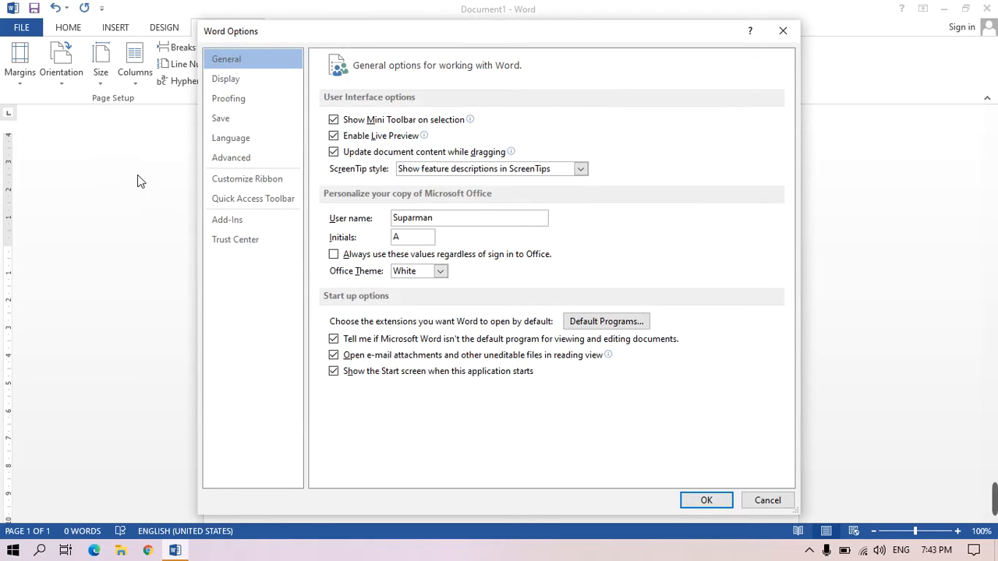
pyautogui.click(239, 160)
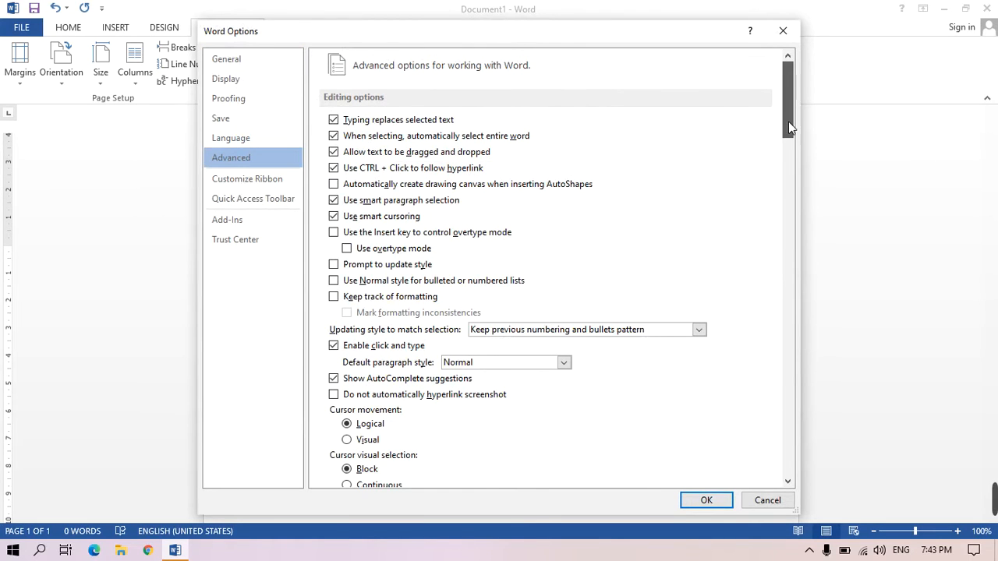
pyautogui.moveTo(788, 122); pyautogui.dragTo(794, 321)
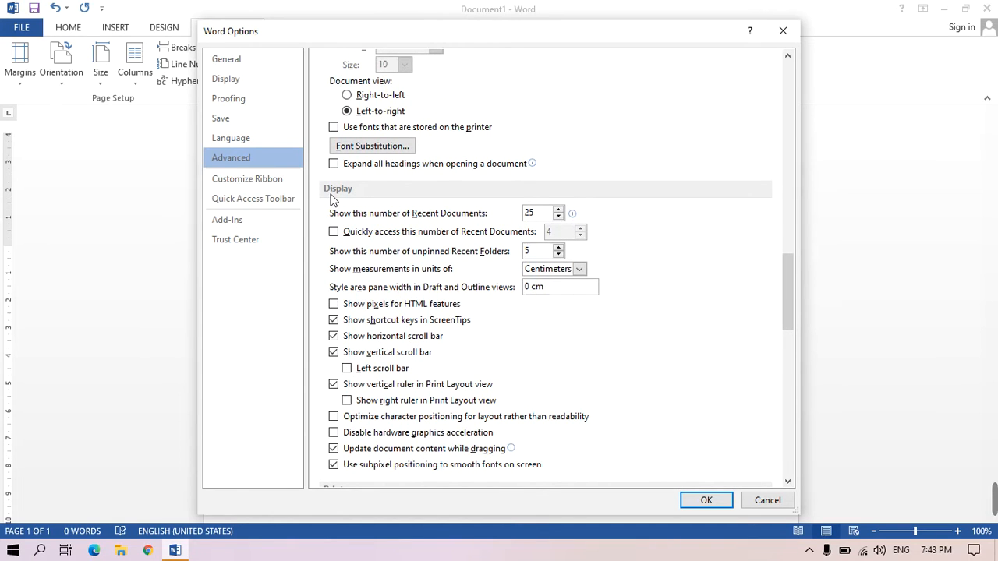
pyautogui.click(580, 269)
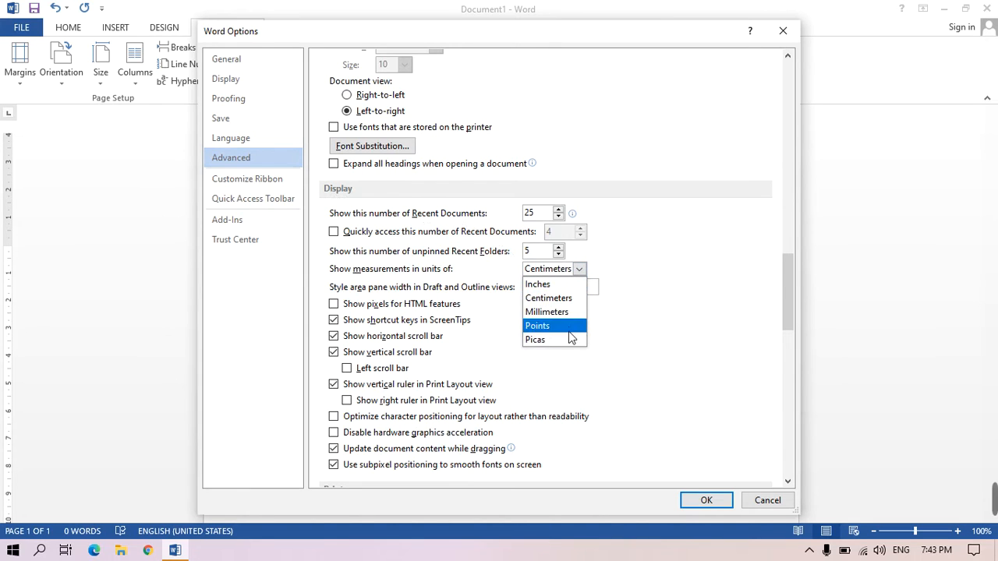
pyautogui.click(549, 298)
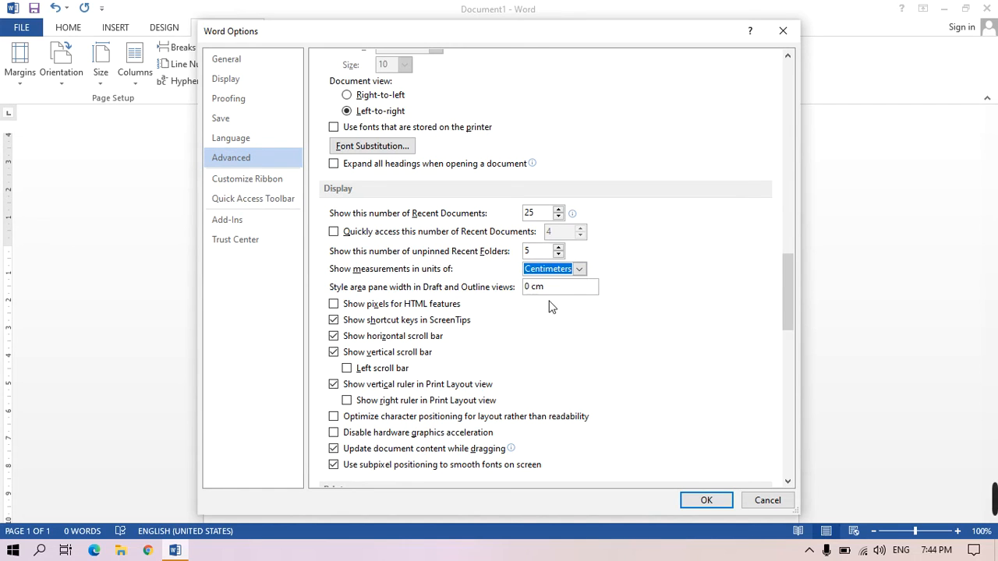
pyautogui.click(706, 502)
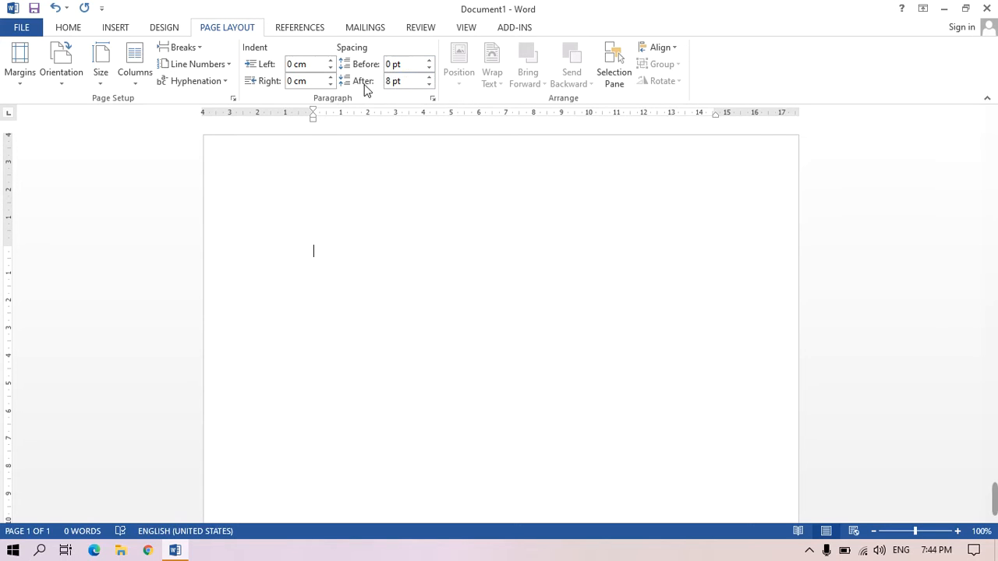
# - Set the paragraph spacing after to 0 pt
pyautogui.click(430, 84)
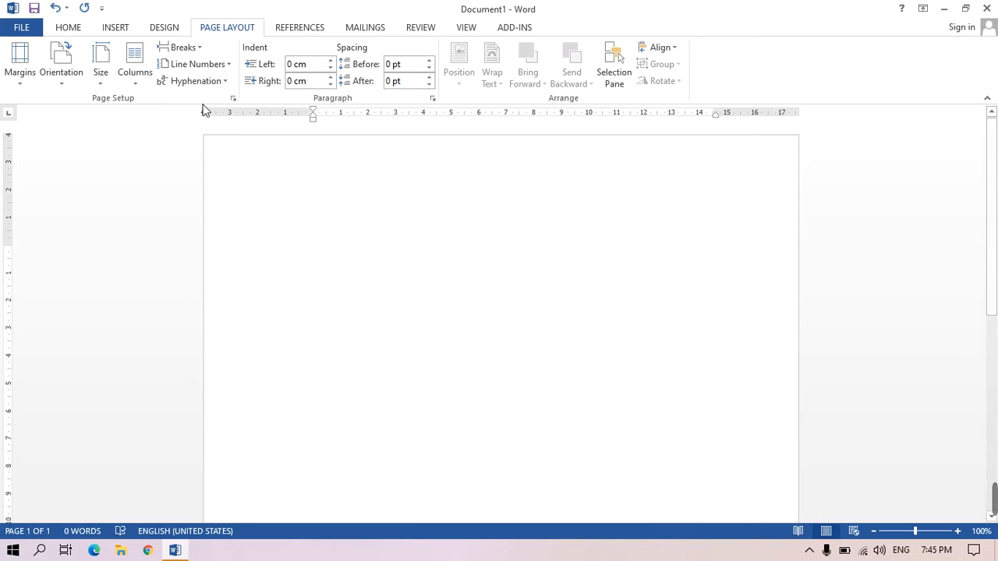
pyautogui.click(115, 28)
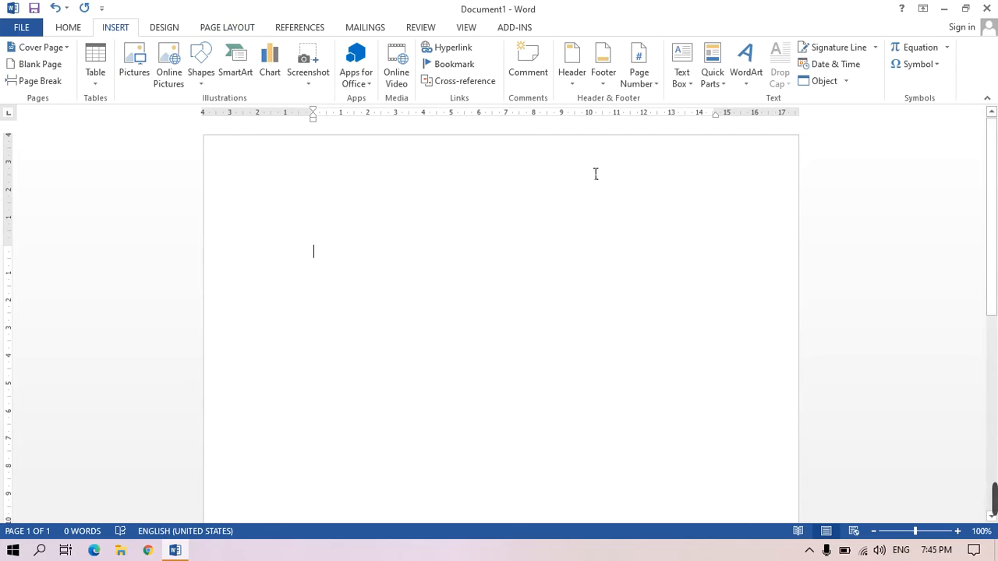
pyautogui.click(687, 59)
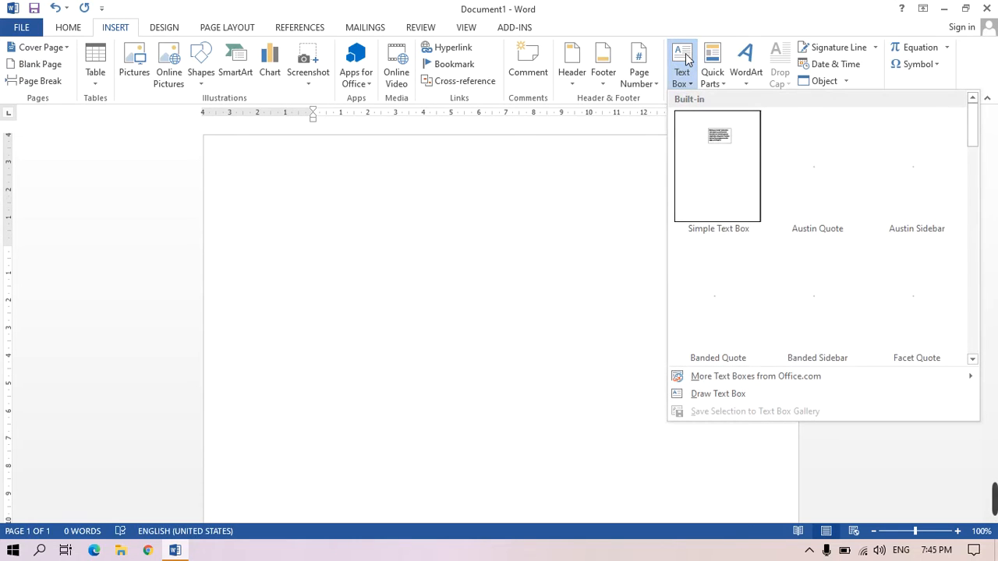
pyautogui.click(718, 137)
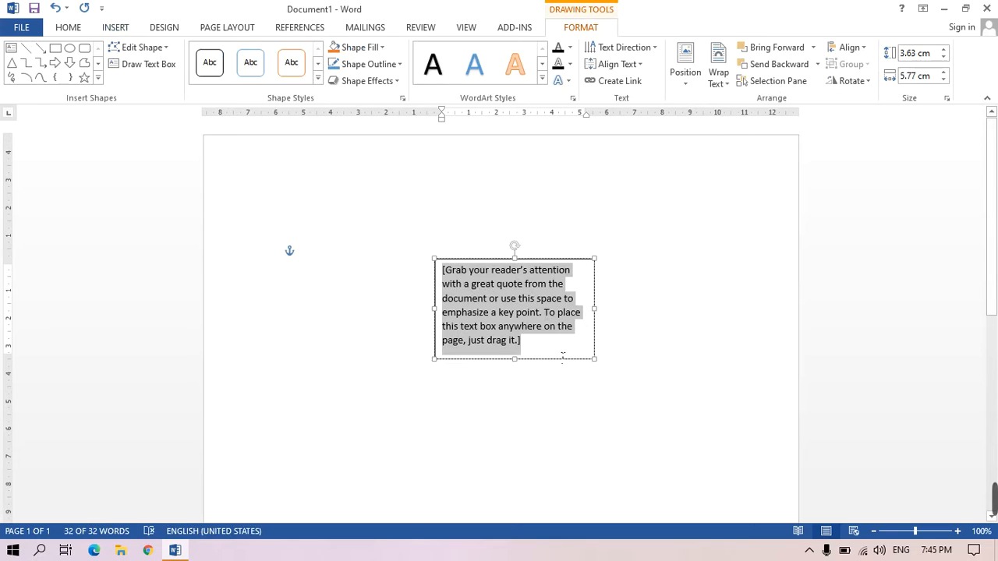
pyautogui.click(55, 9)
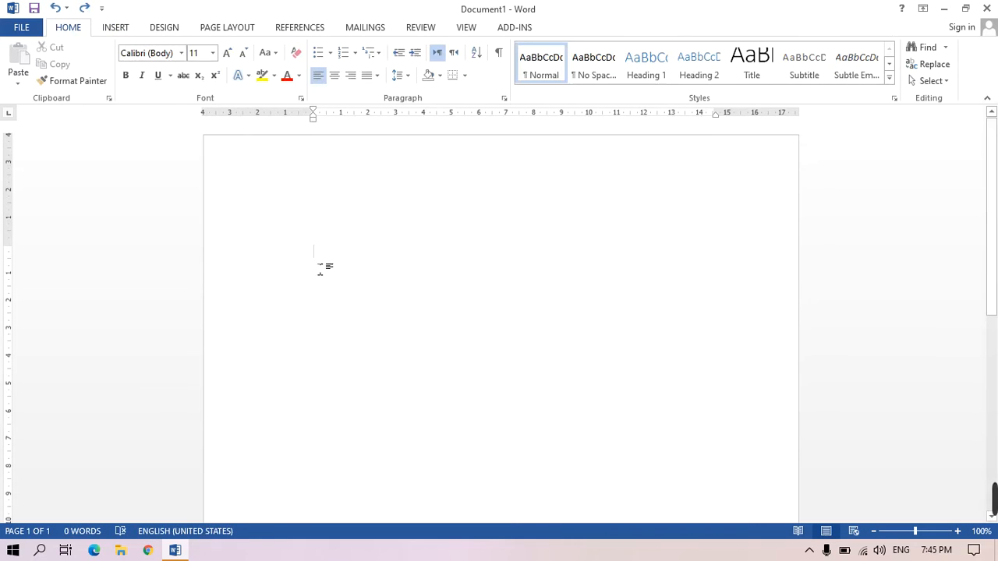
# - Draw a text box about 8.7 cm wide and 1.3 cm high near the top of the page
pyautogui.click(118, 30)
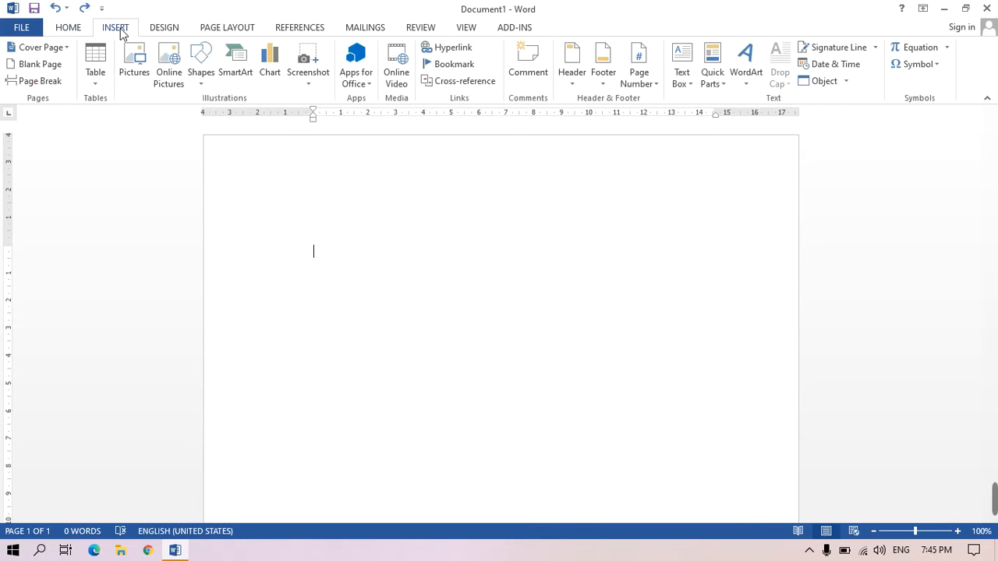
pyautogui.click(207, 91)
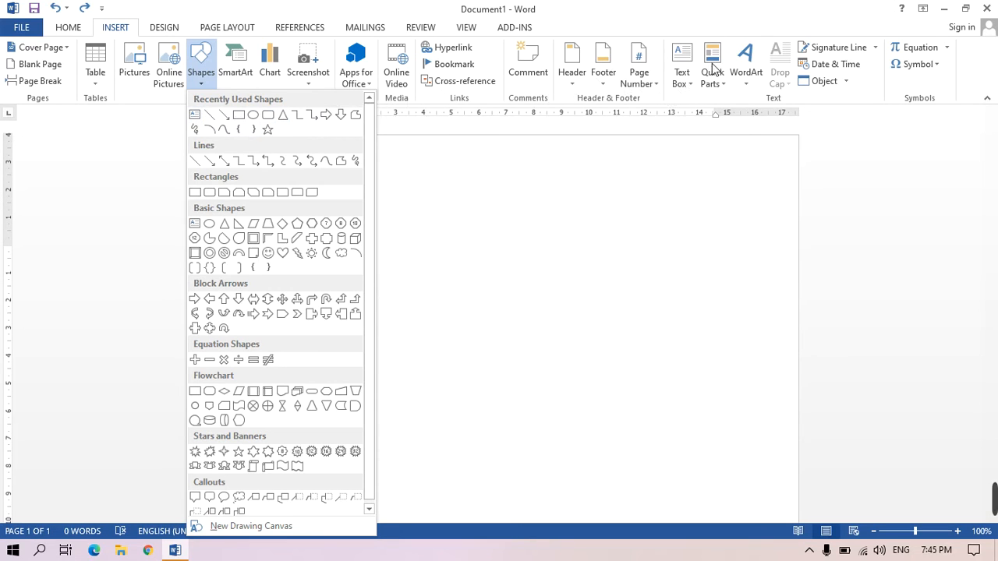
pyautogui.click(195, 116)
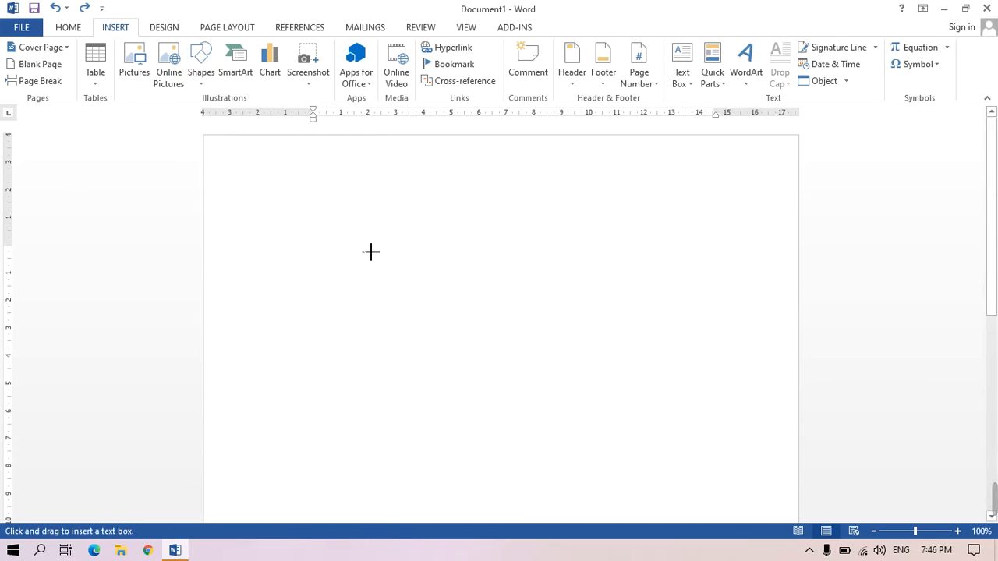
pyautogui.moveTo(360, 242)
pyautogui.mouseDown()
pyautogui.moveTo(580, 305)
pyautogui.moveTo(611, 287)
pyautogui.mouseUp()
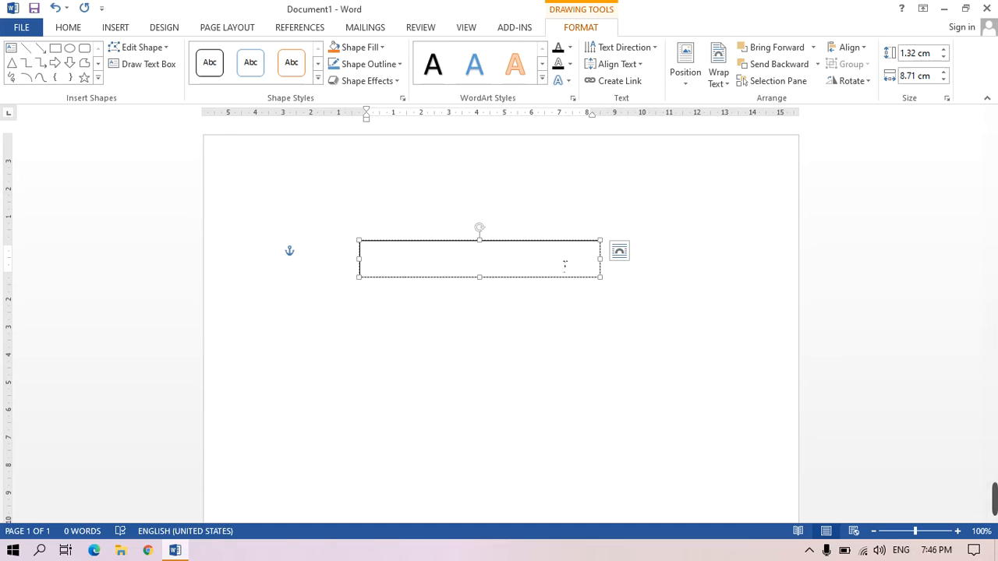
# - Type STRUKTUR SEKOLAH MENENGAH PERTAMA in the text box and ISLAM TERPADU BAKTI INSANI on a second line
pyautogui.write('TRUKTUR')
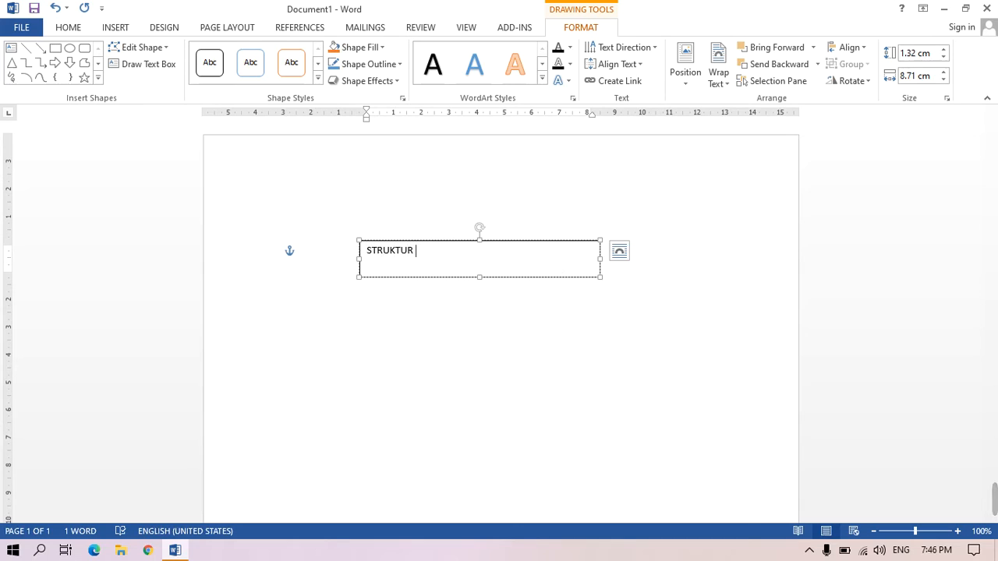
pyautogui.write(' SEKOLAH')
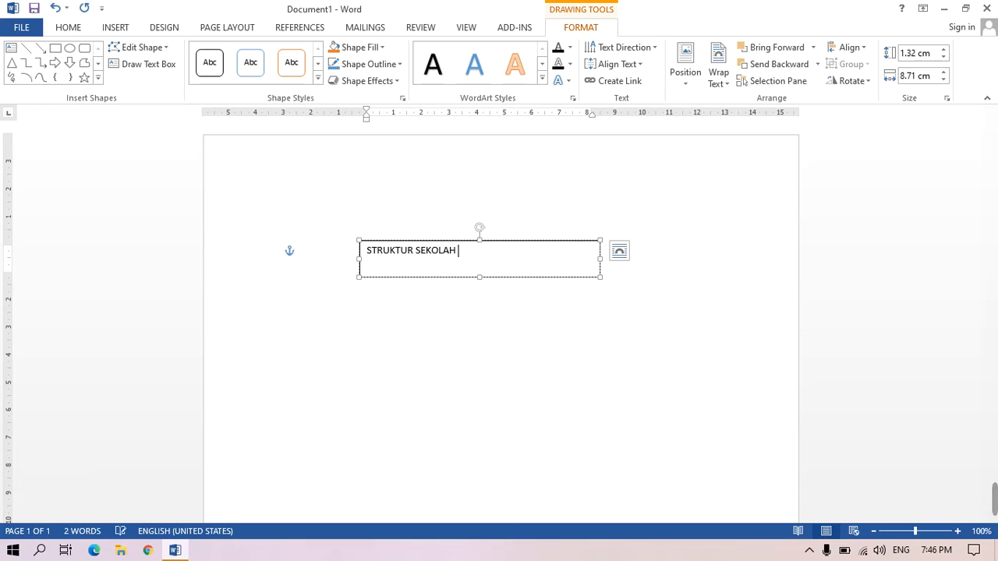
pyautogui.write(' MENEN')
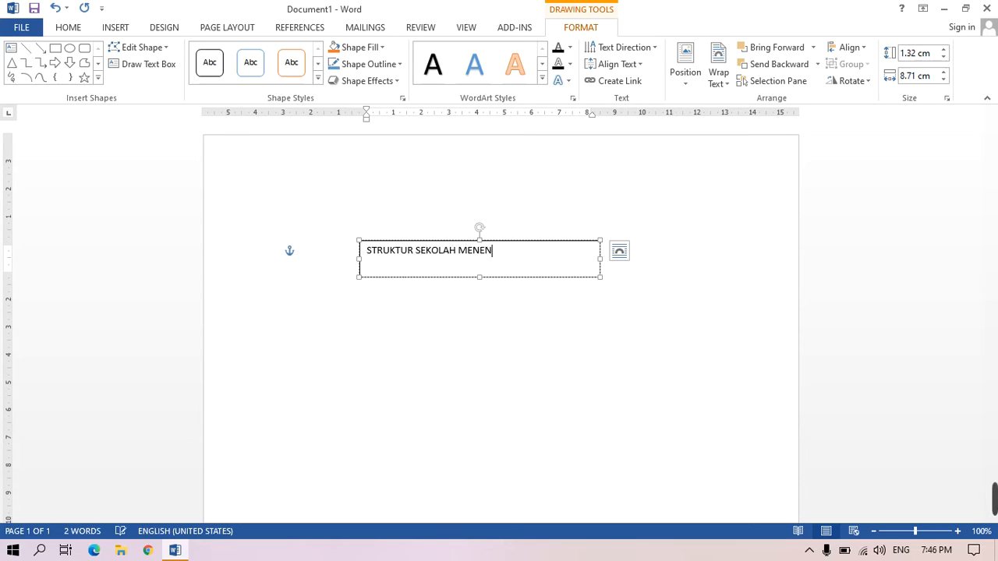
pyautogui.write('GAH PERTAMA')
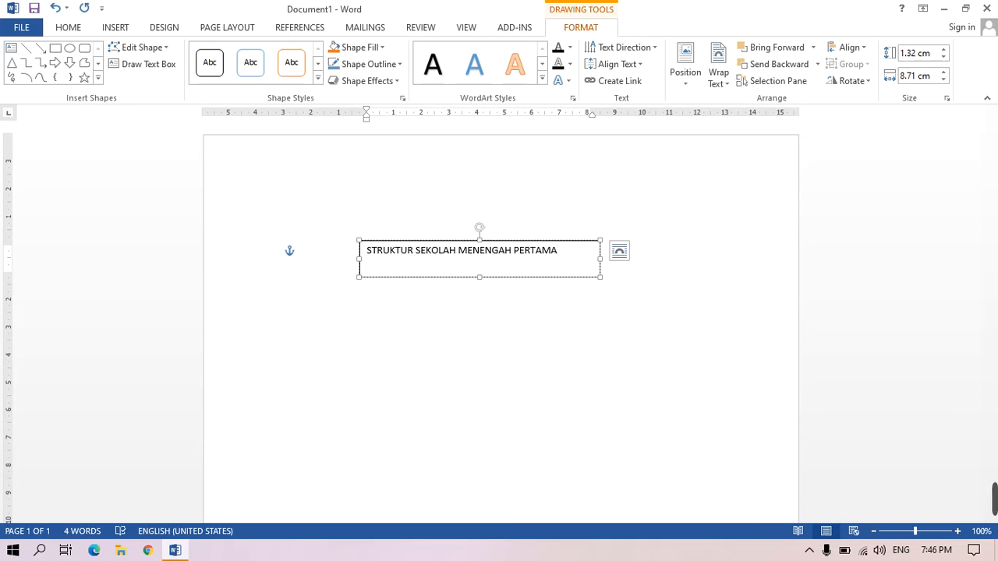
pyautogui.press('Return')
pyautogui.write('isLAM TERPADU B')
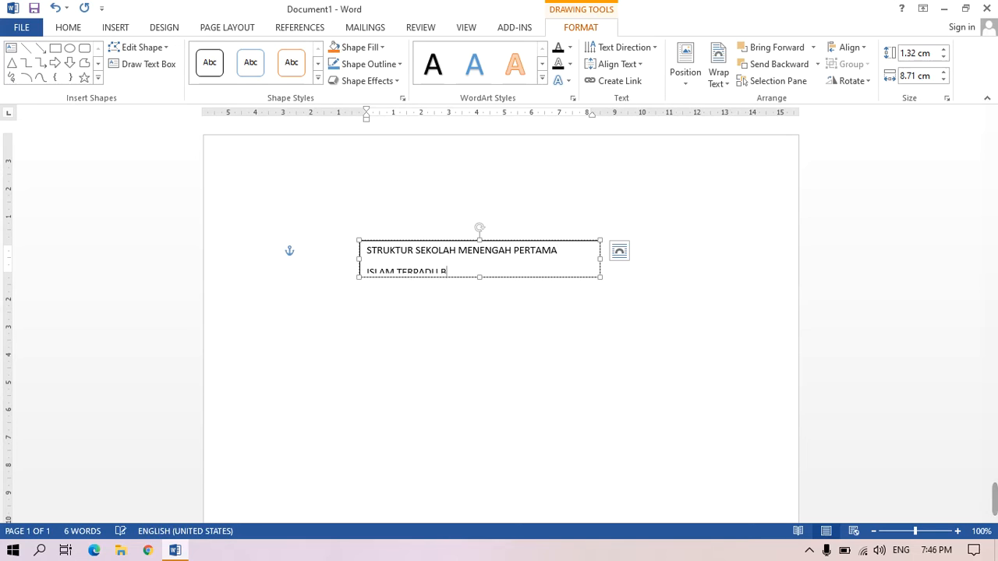
pyautogui.write('AKTI INSANI')
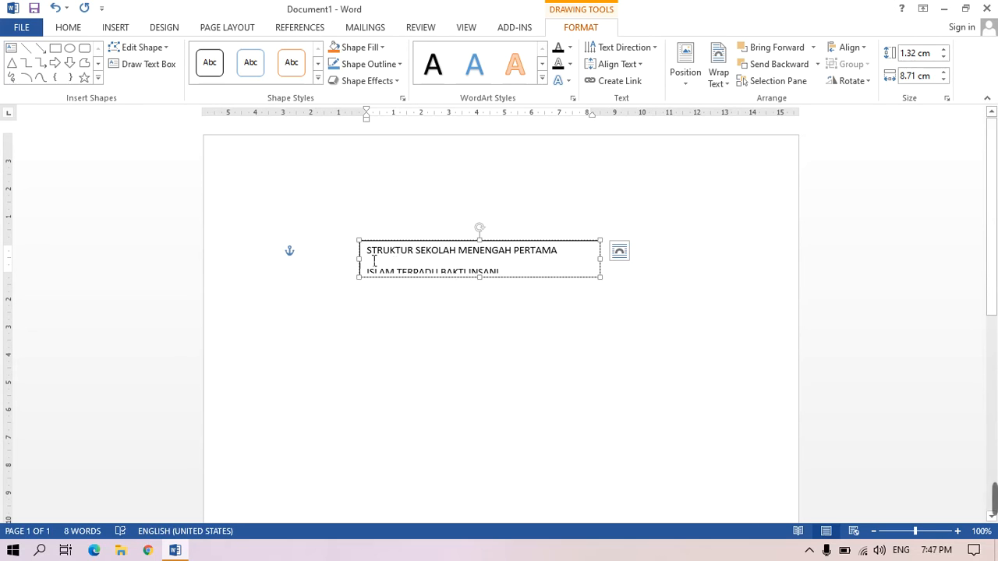
# - Set the title text box's paragraphs to 0 pt spacing after and single line spacing
pyautogui.moveTo(374, 262); pyautogui.dragTo(505, 281)
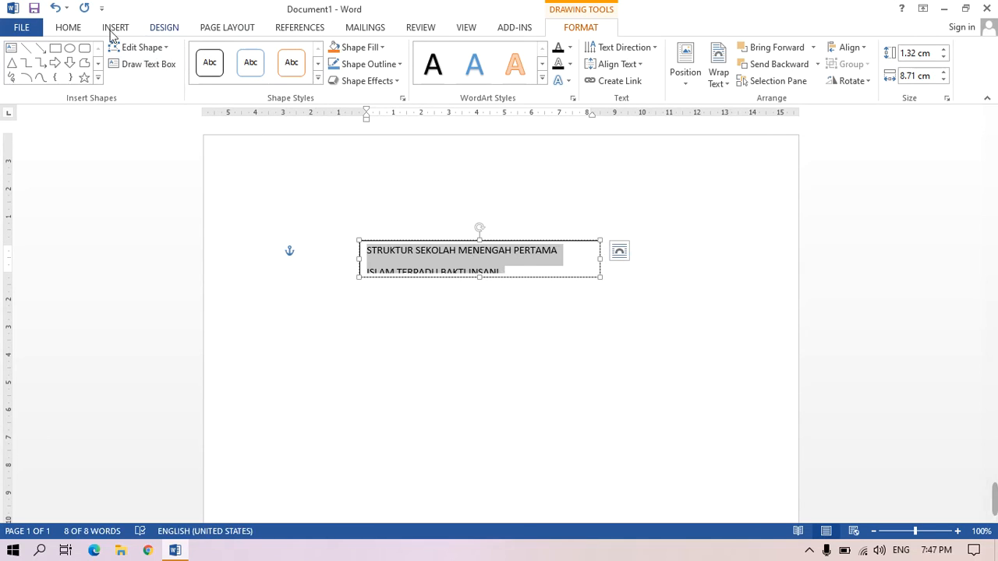
pyautogui.click(69, 27)
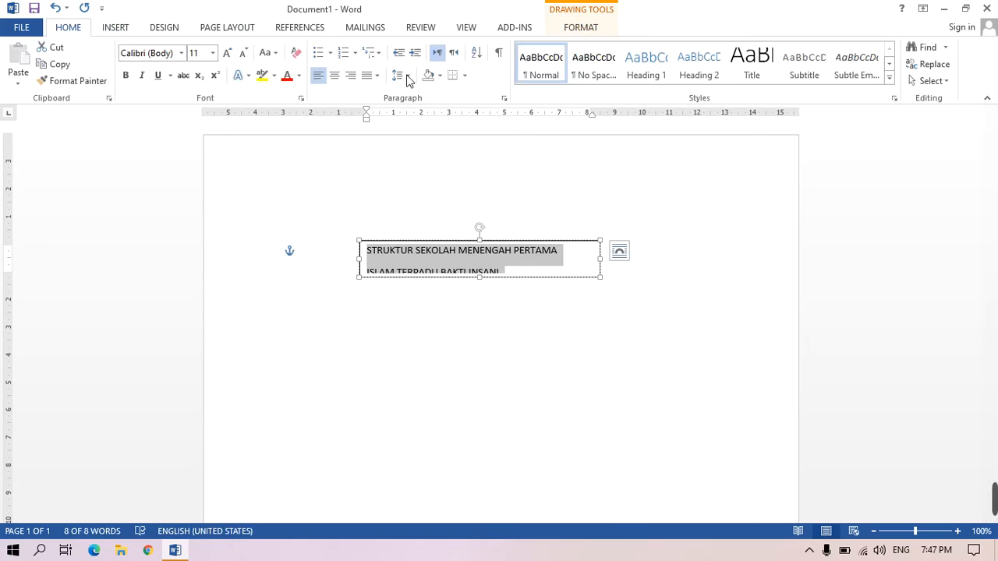
pyautogui.click(506, 99)
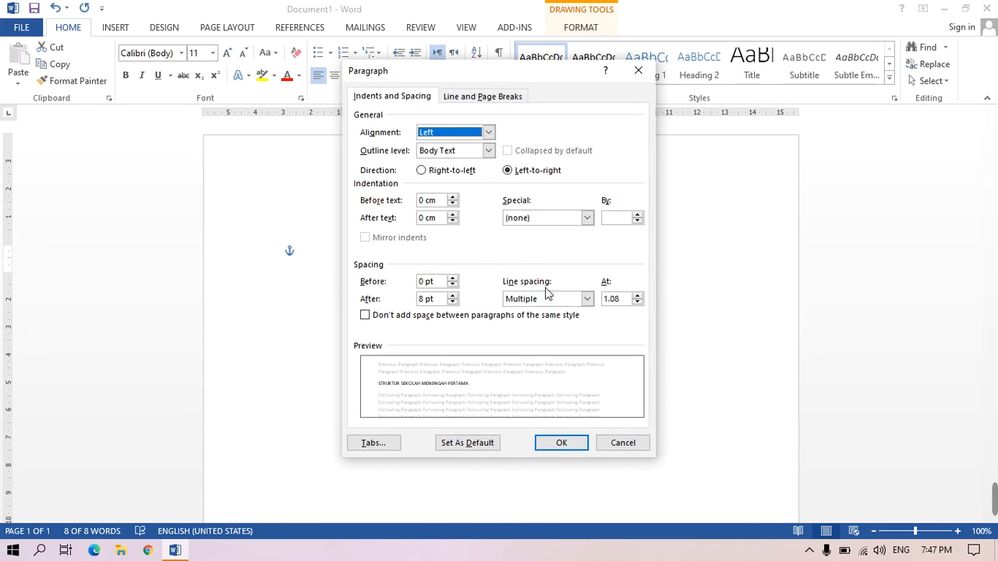
pyautogui.click(453, 302)
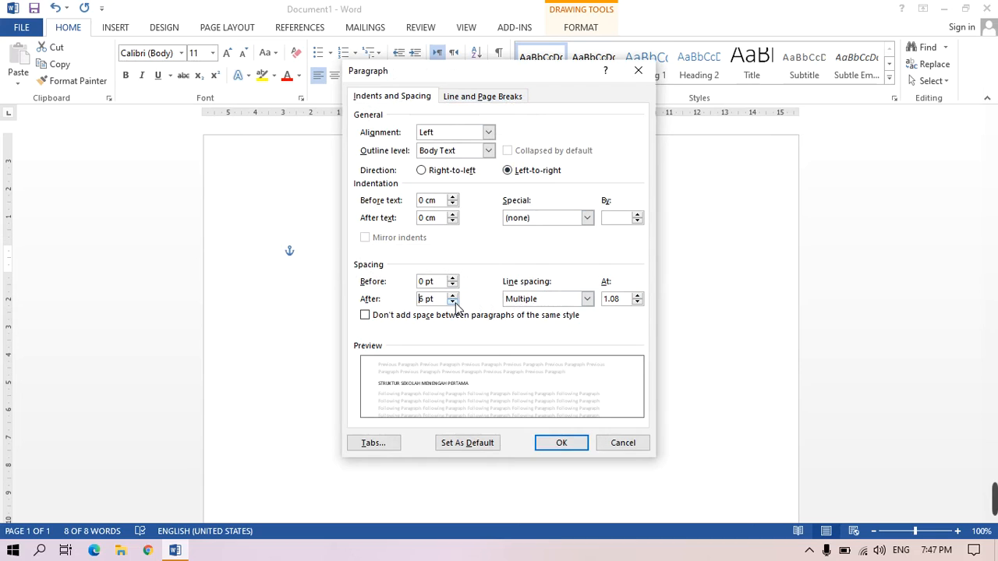
pyautogui.click(453, 304)
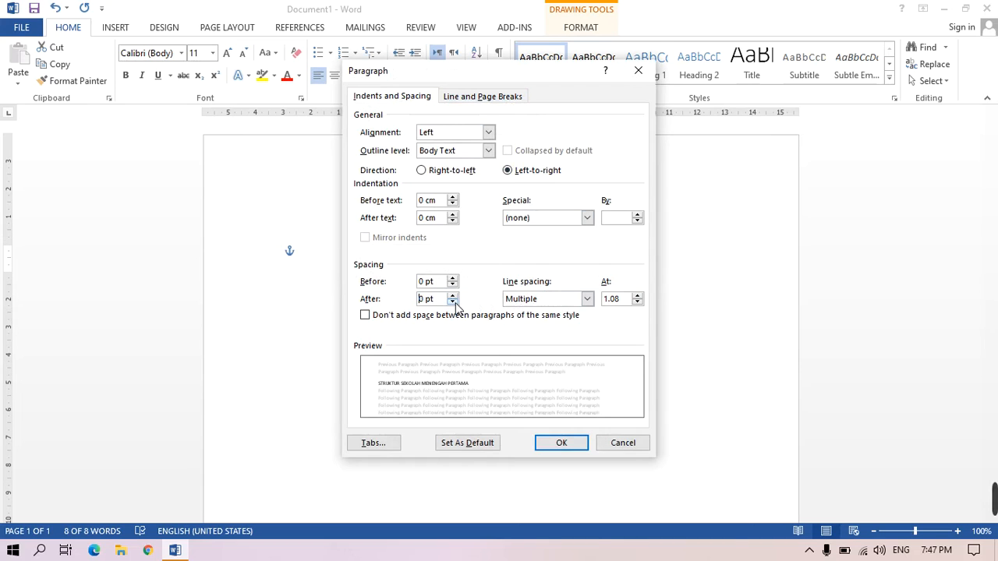
pyautogui.click(587, 299)
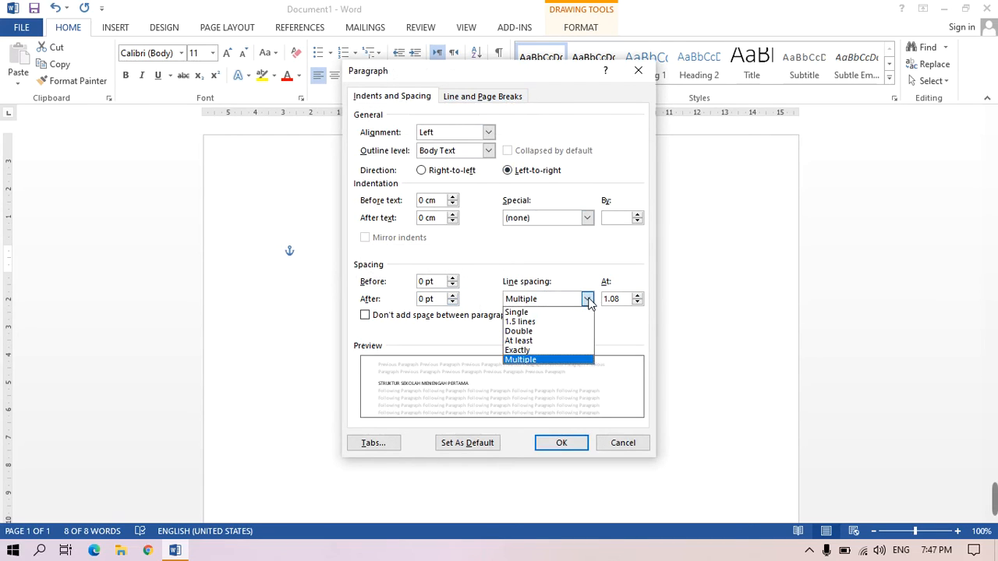
pyautogui.click(544, 313)
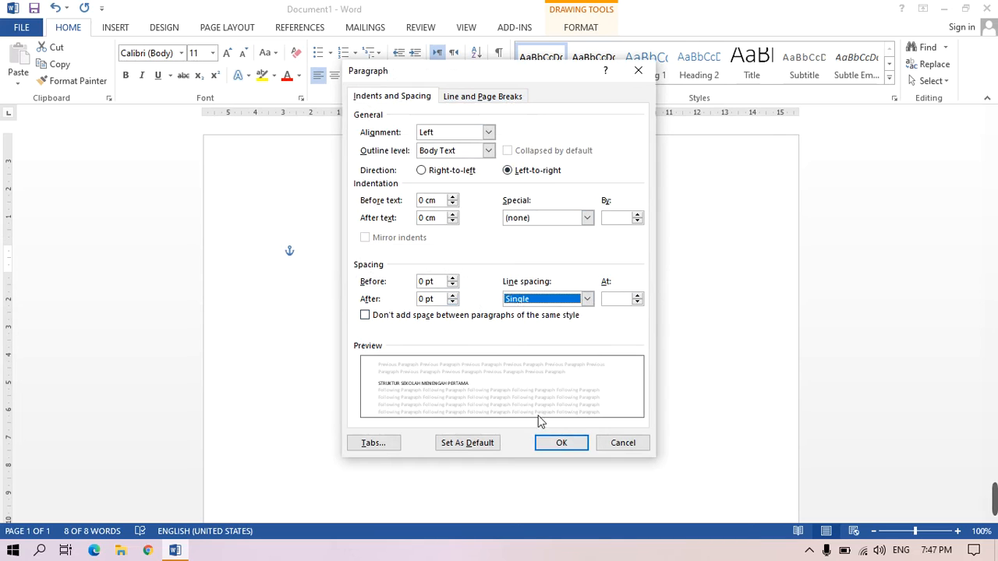
pyautogui.click(560, 443)
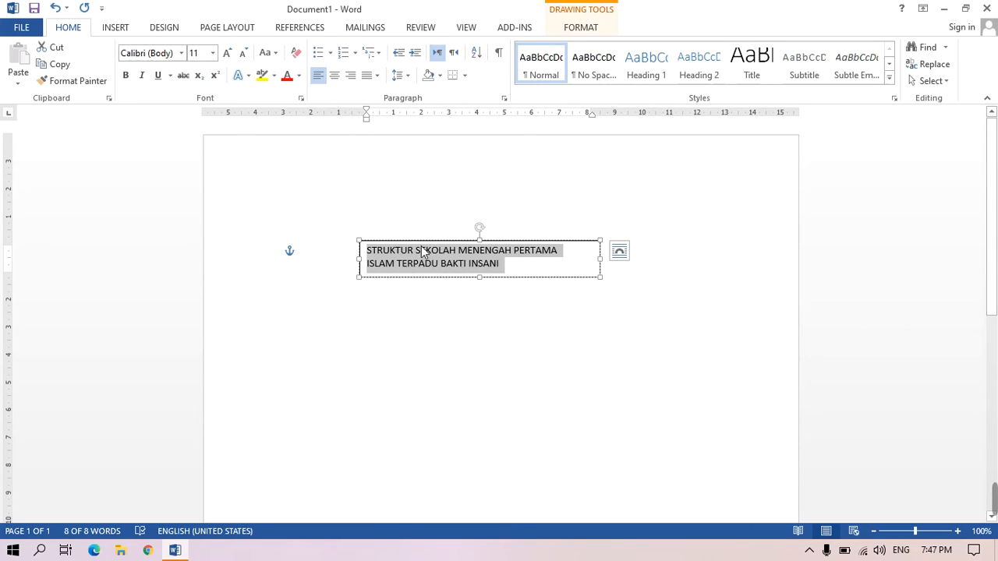
# - Center the title text within the text box
pyautogui.click(336, 77)
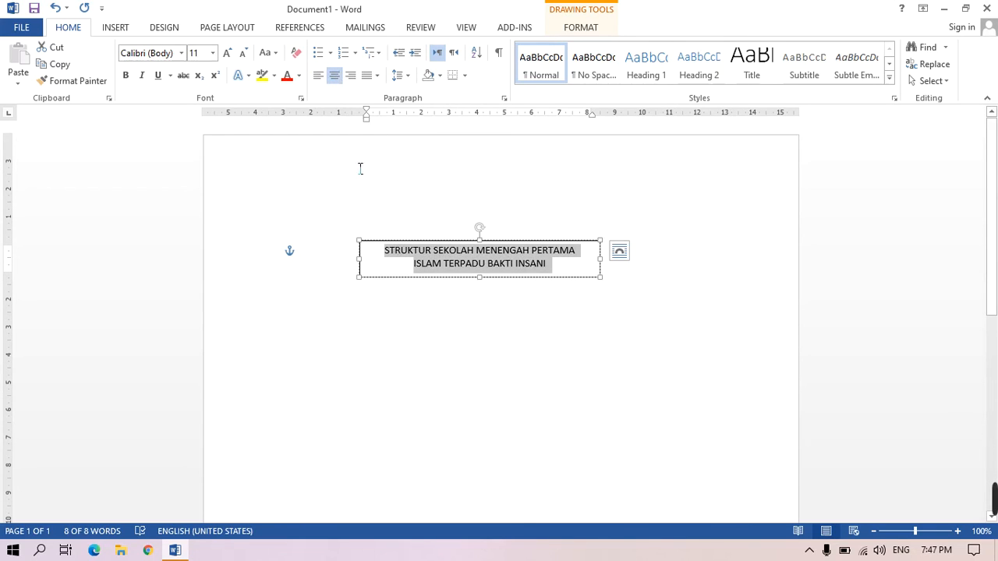
pyautogui.click(319, 78)
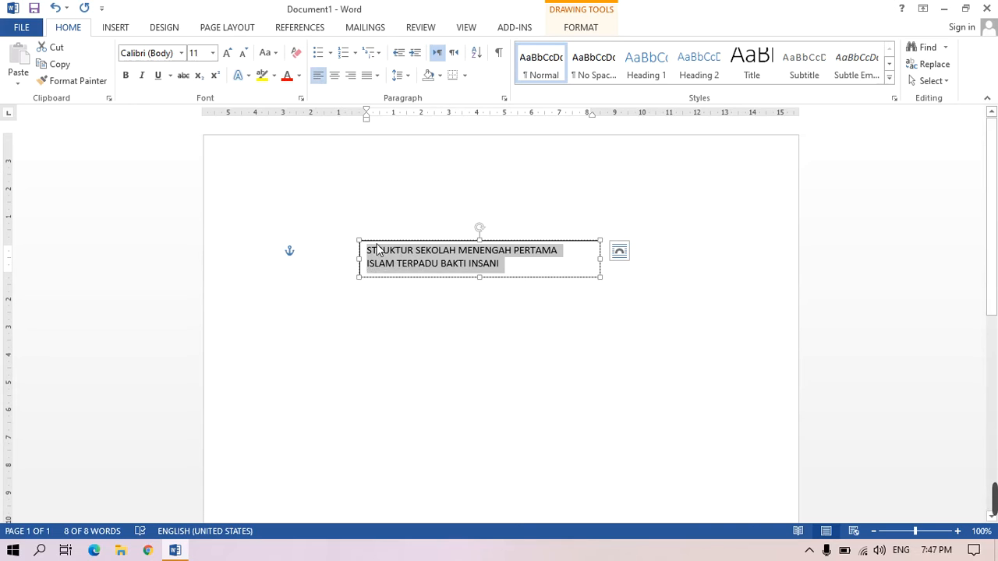
pyautogui.click(335, 76)
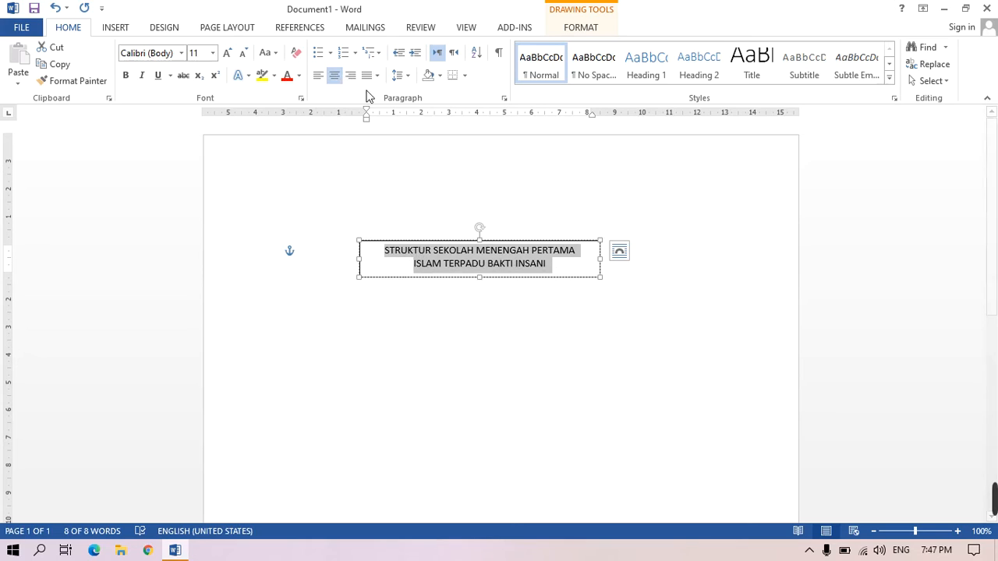
pyautogui.click(351, 77)
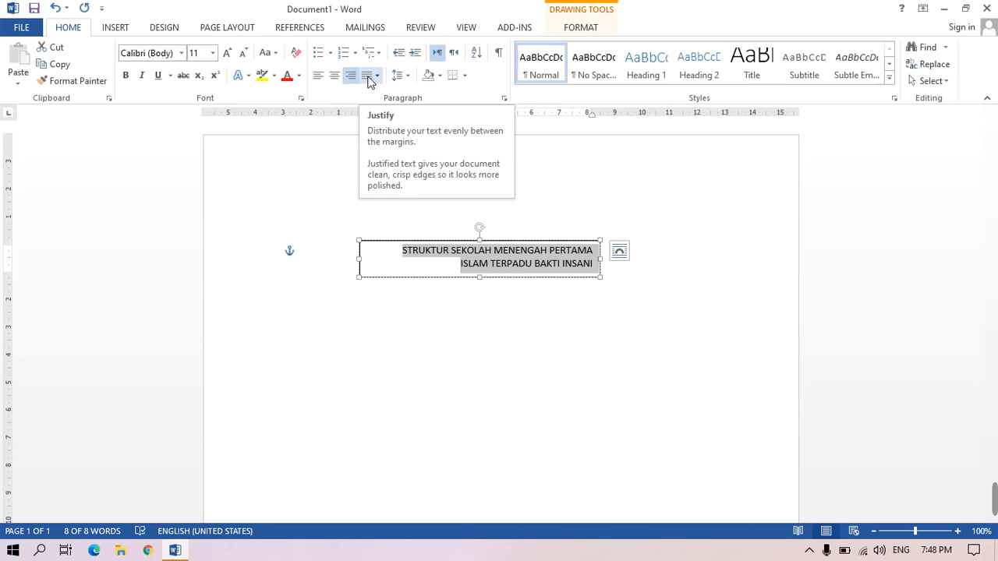
pyautogui.click(376, 75)
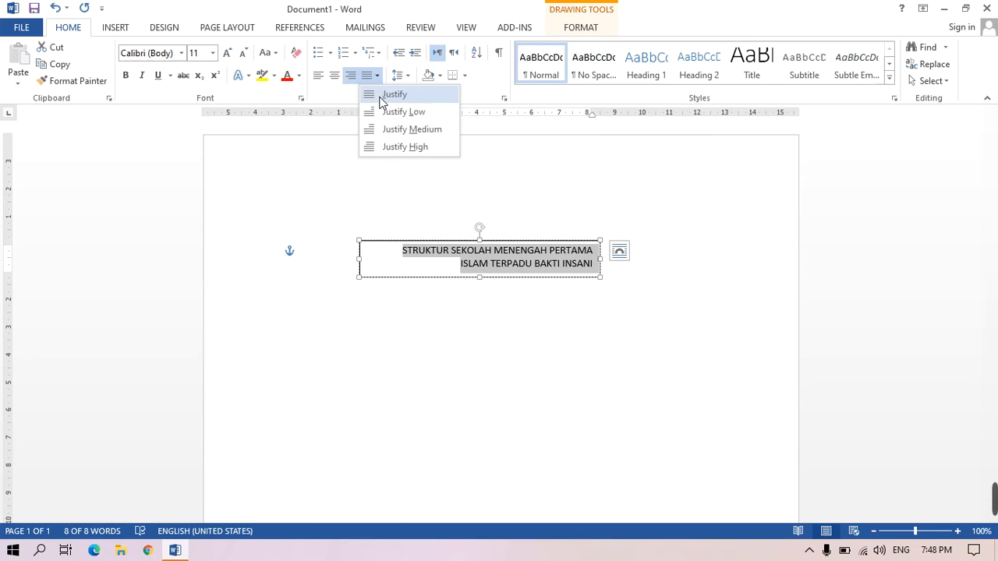
pyautogui.click(394, 94)
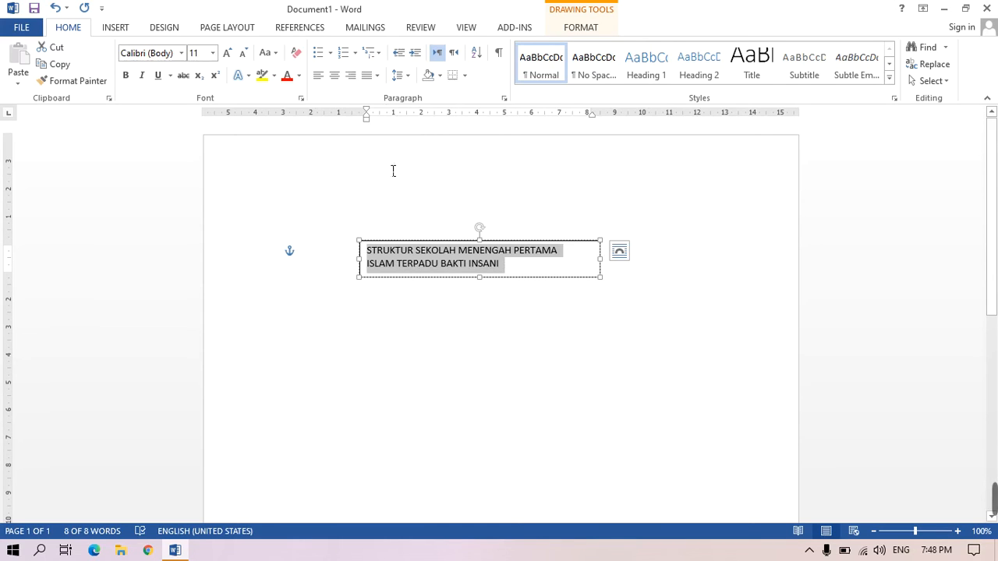
pyautogui.click(334, 77)
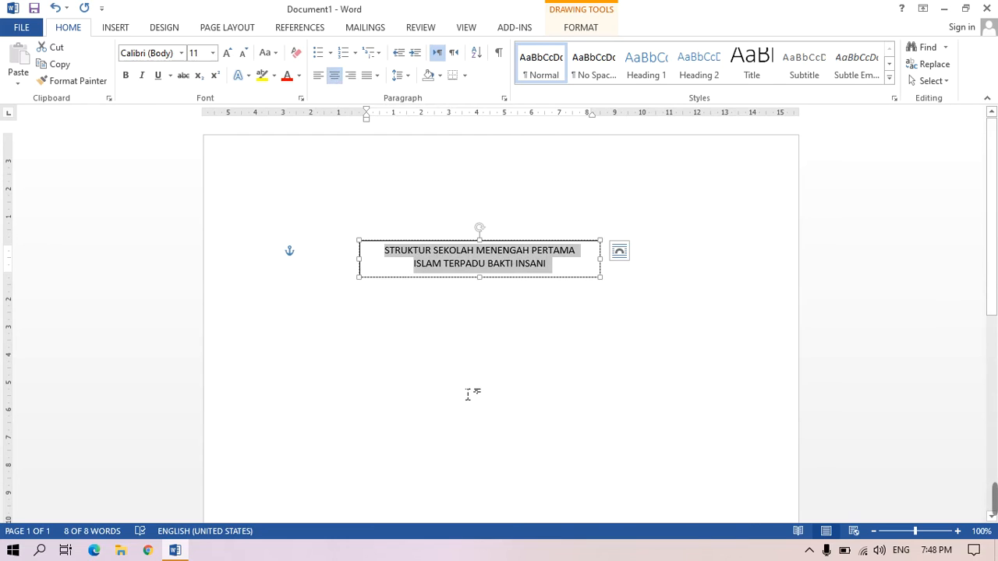
pyautogui.click(528, 403)
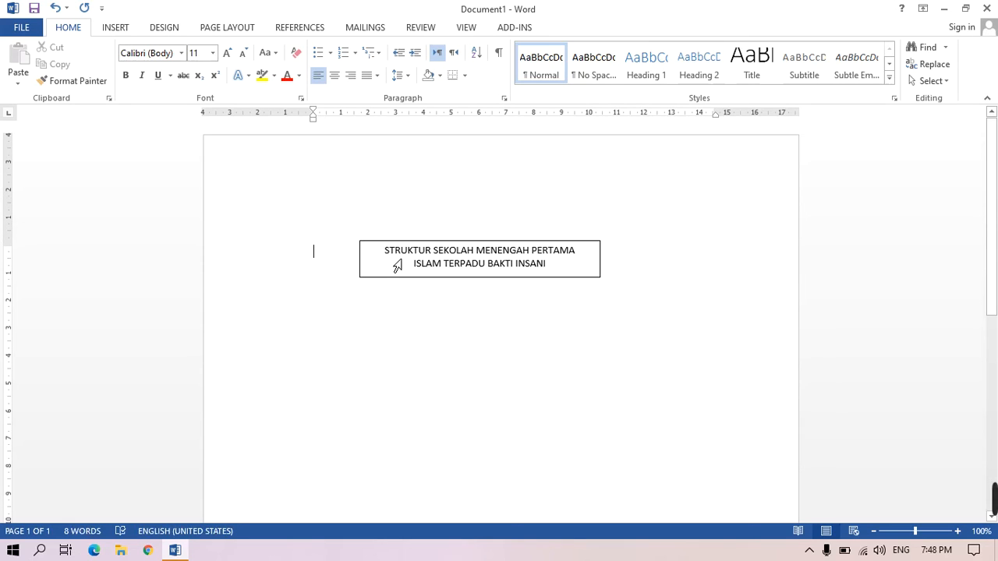
# - Format the title text as Roboto, 12 pt
pyautogui.moveTo(392, 259); pyautogui.dragTo(537, 277)
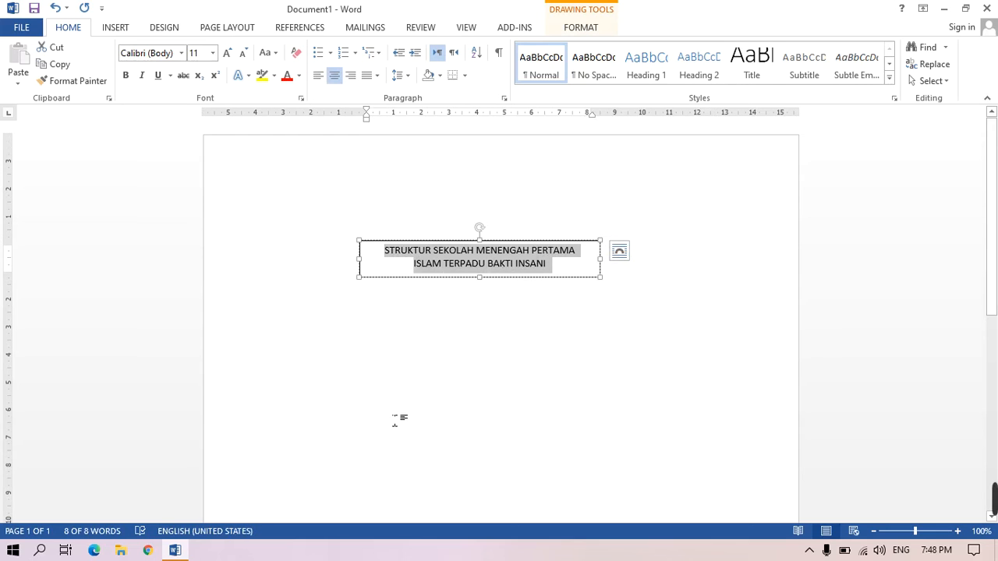
pyautogui.click(212, 53)
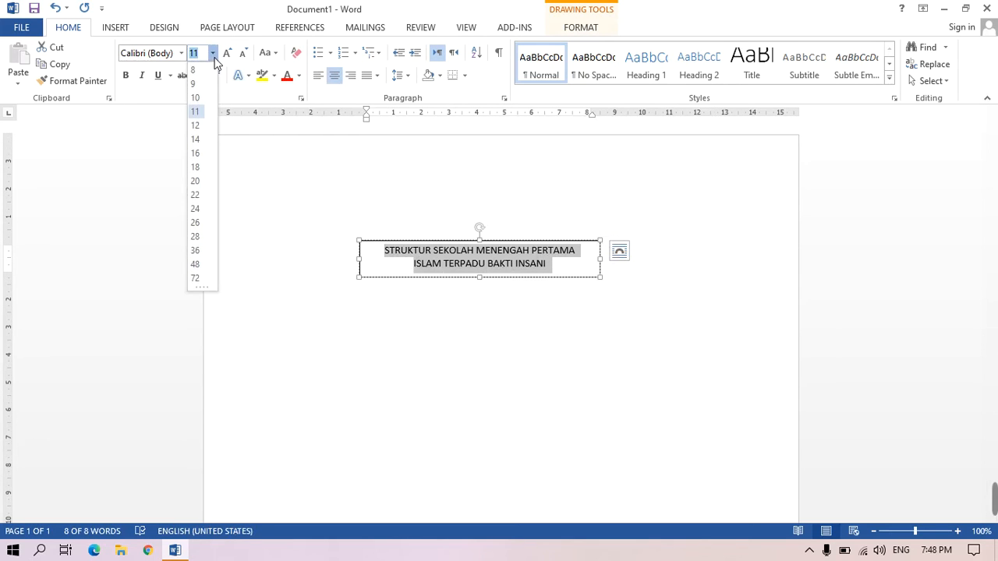
pyautogui.click(196, 129)
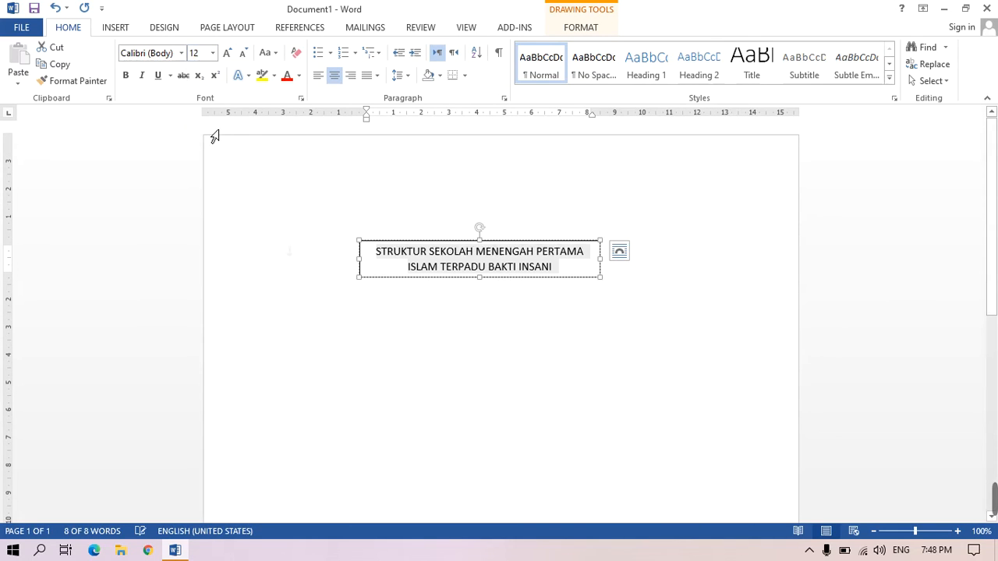
pyautogui.click(181, 53)
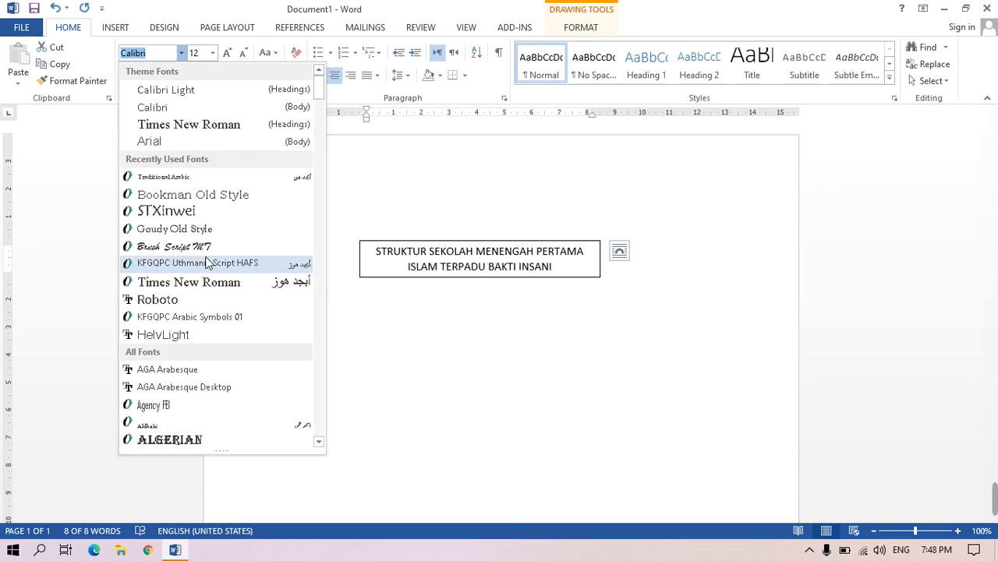
pyautogui.click(181, 303)
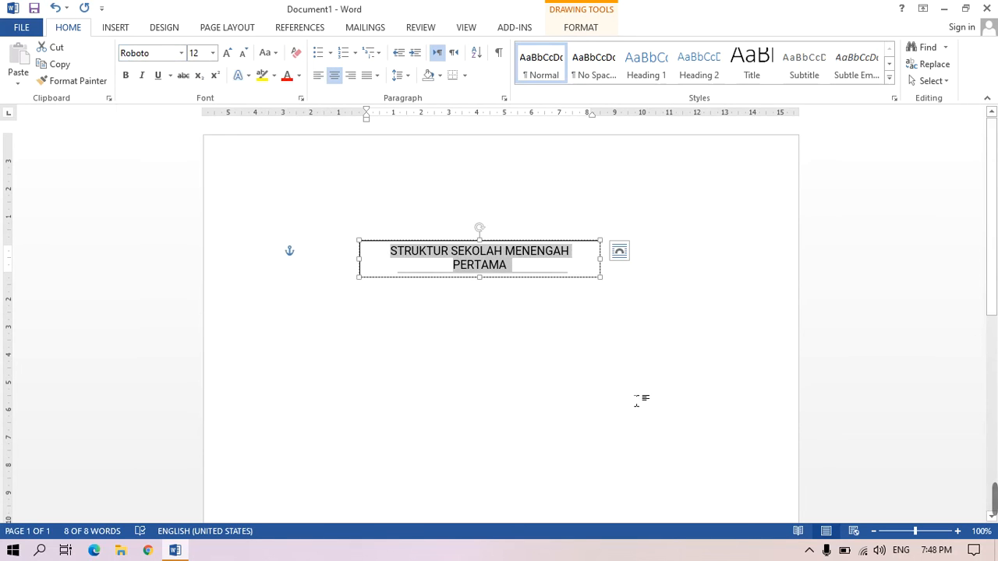
# - Widen the title text box so each line of the title fits on one line
pyautogui.click(632, 381)
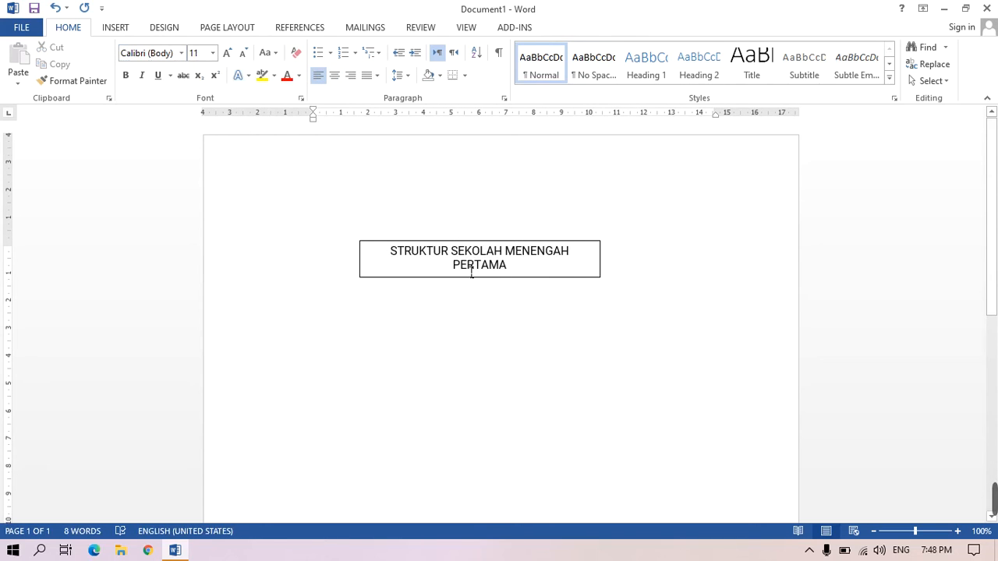
pyautogui.click(533, 278)
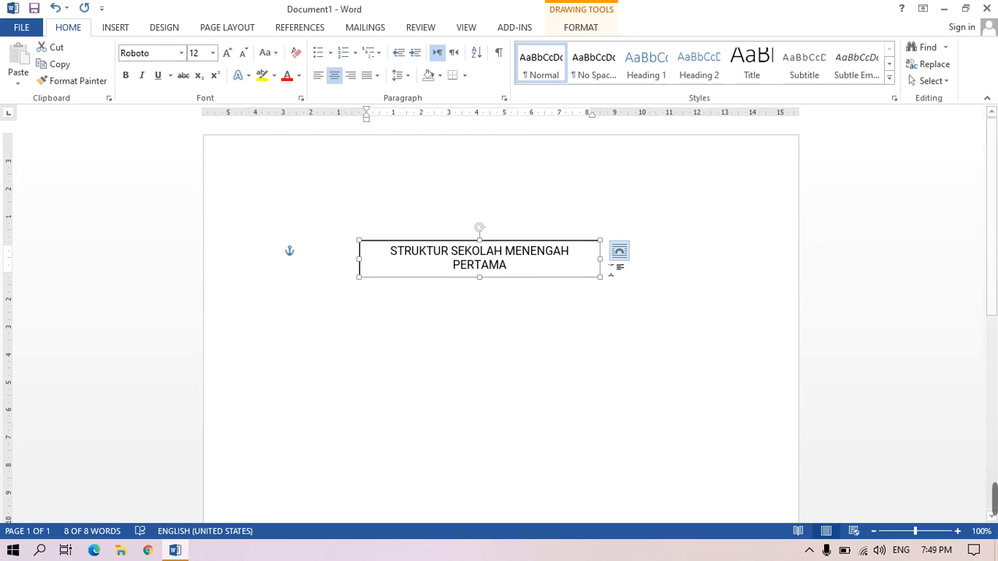
pyautogui.moveTo(608, 273); pyautogui.dragTo(632, 277)
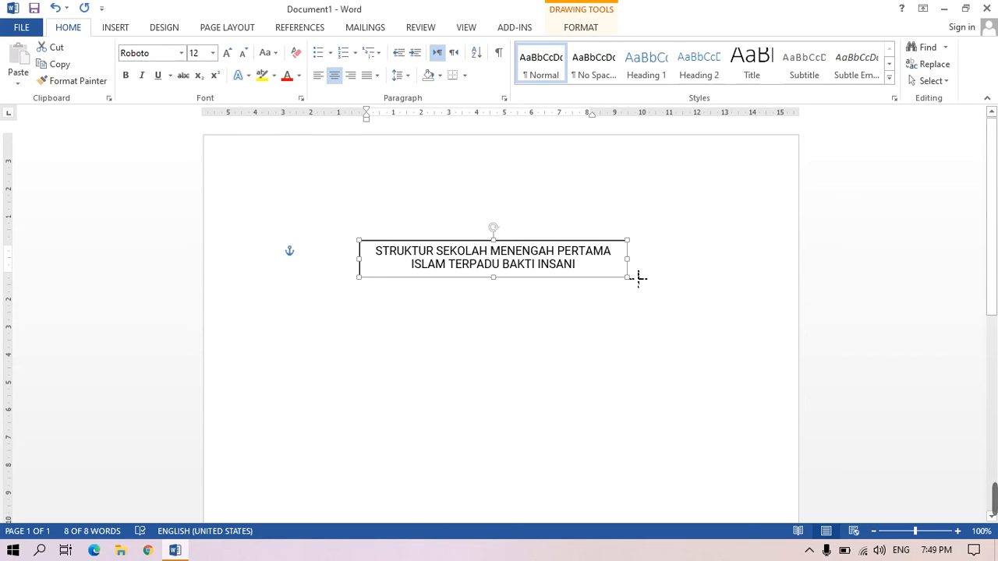
# - Move the title box to the horizontal center of the page
pyautogui.click(577, 329)
pyautogui.click(552, 280)
pyautogui.moveTo(555, 282)
pyautogui.mouseDown()
pyautogui.moveTo(515, 277)
pyautogui.moveTo(481, 329)
pyautogui.moveTo(523, 358)
pyautogui.moveTo(595, 361)
pyautogui.moveTo(606, 284)
pyautogui.moveTo(535, 270)
pyautogui.moveTo(567, 294)
pyautogui.mouseUp()
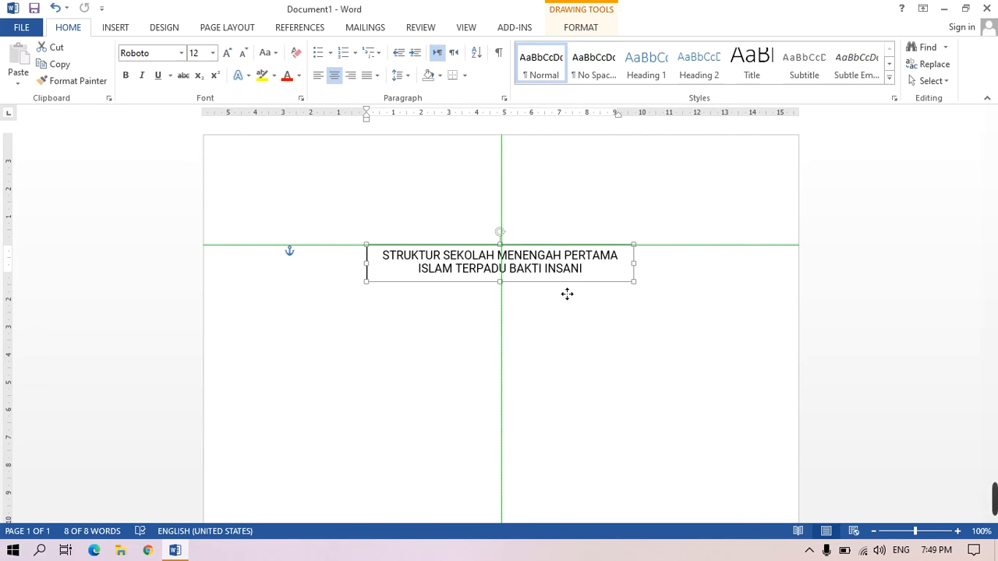
pyautogui.moveTo(567, 294); pyautogui.dragTo(567, 294)
pyautogui.click(702, 424)
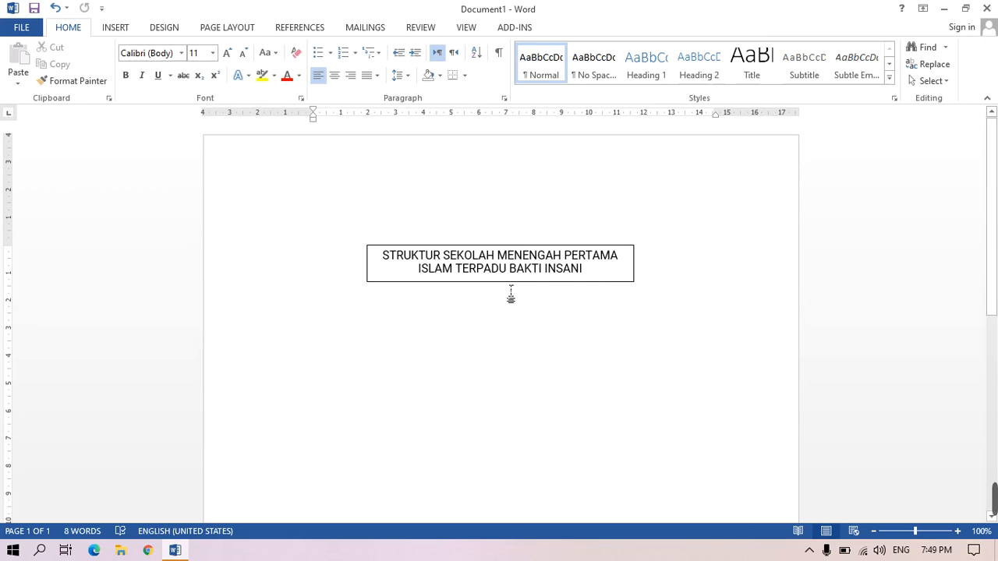
# - Copy the title box and place the duplicate just below the original
pyautogui.click(508, 282)
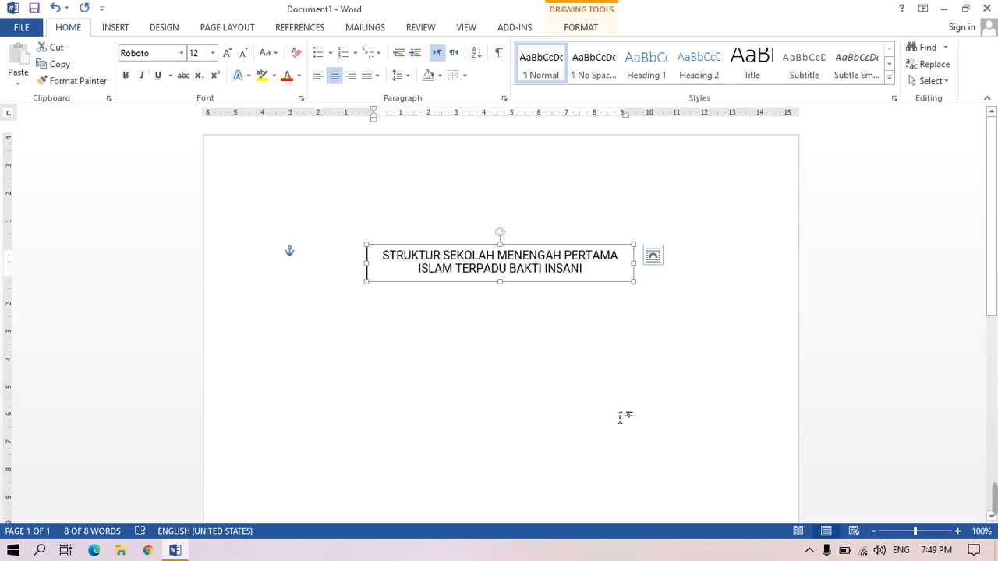
pyautogui.hotkey('ctrl', 'c')
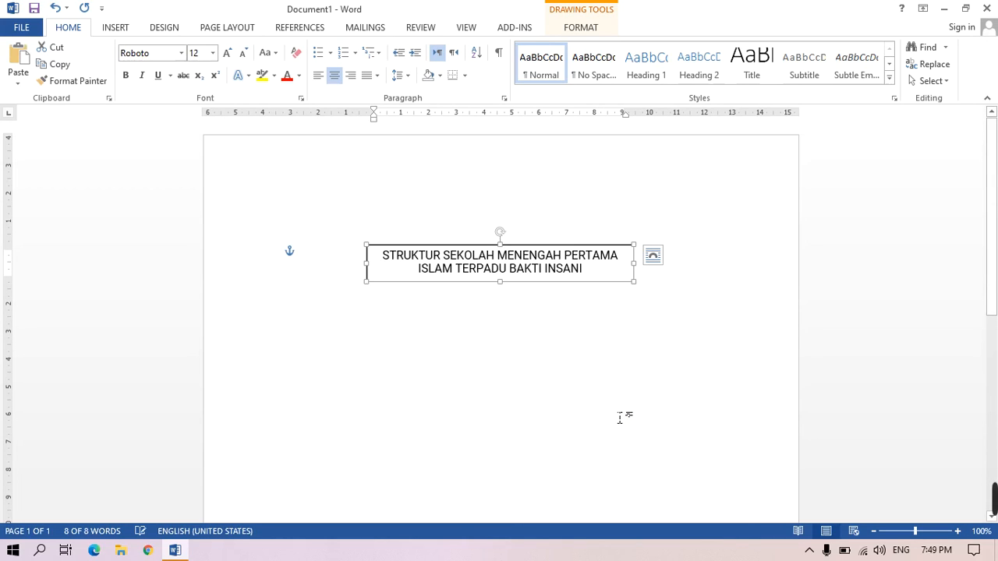
pyautogui.rightClick(556, 287)
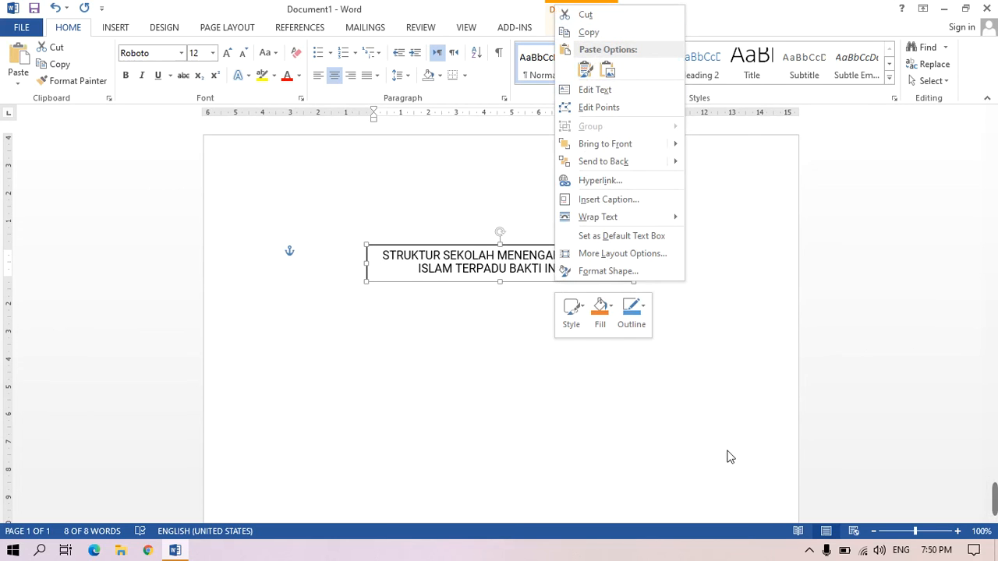
pyautogui.press('Escape')
pyautogui.click(562, 398)
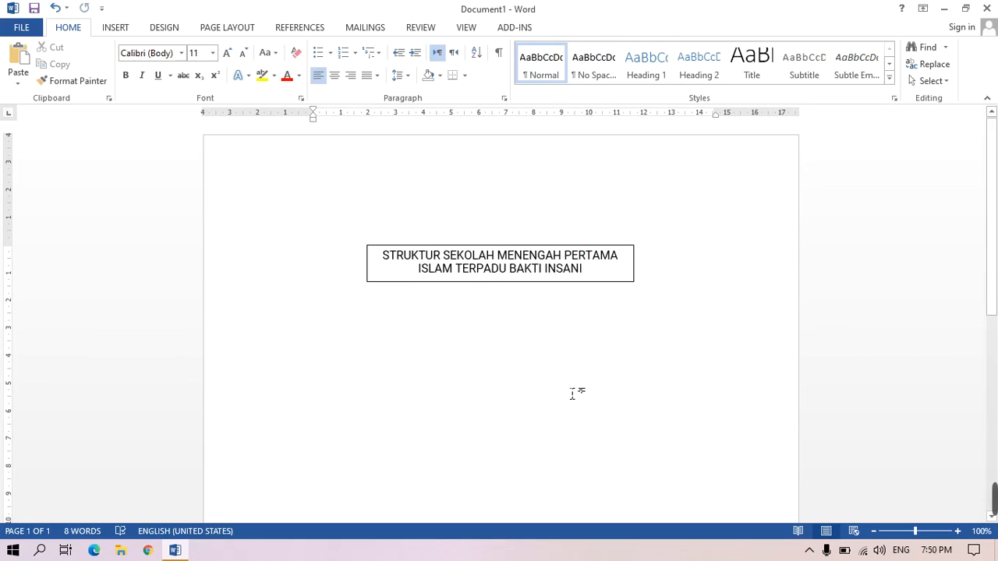
pyautogui.hotkey('ctrl', 'v')
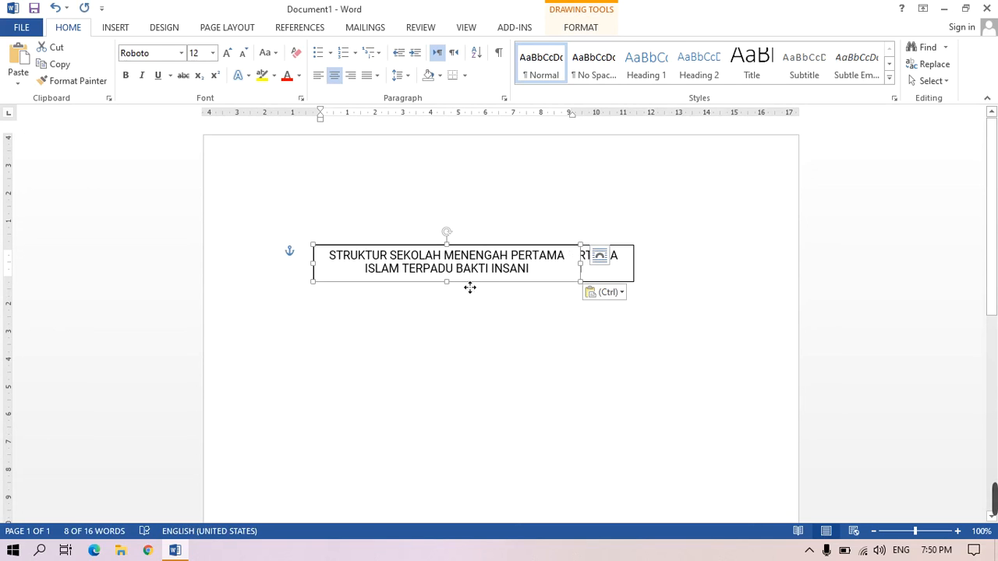
pyautogui.moveTo(470, 288); pyautogui.dragTo(532, 354)
pyautogui.click(484, 378)
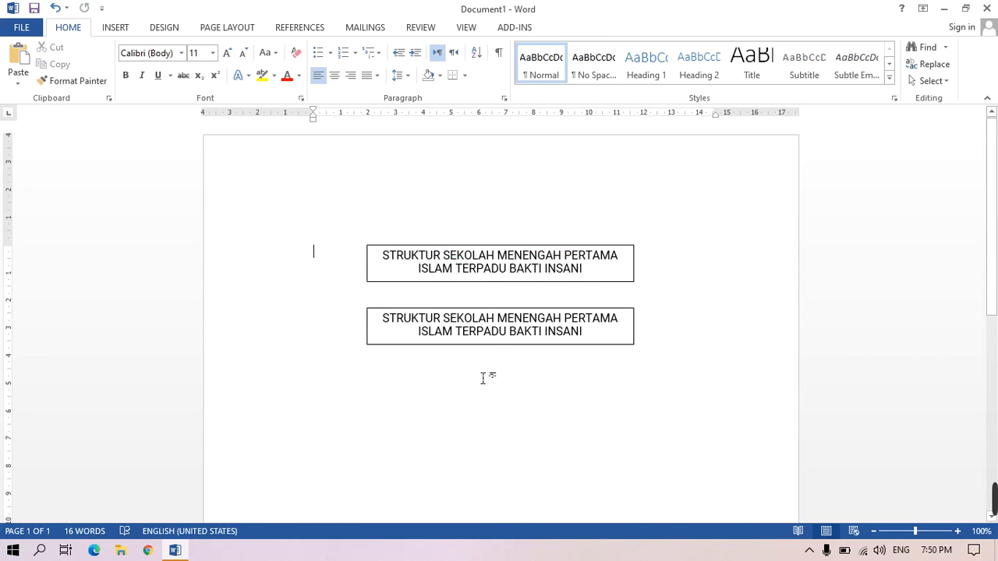
# - Replace the duplicate box's text with KEPALA SEKOLAH and, on a second line, the principal's name followed by M.Pd.I
pyautogui.moveTo(385, 320)
pyautogui.mouseDown()
pyautogui.moveTo(556, 319)
pyautogui.moveTo(579, 337)
pyautogui.mouseUp()
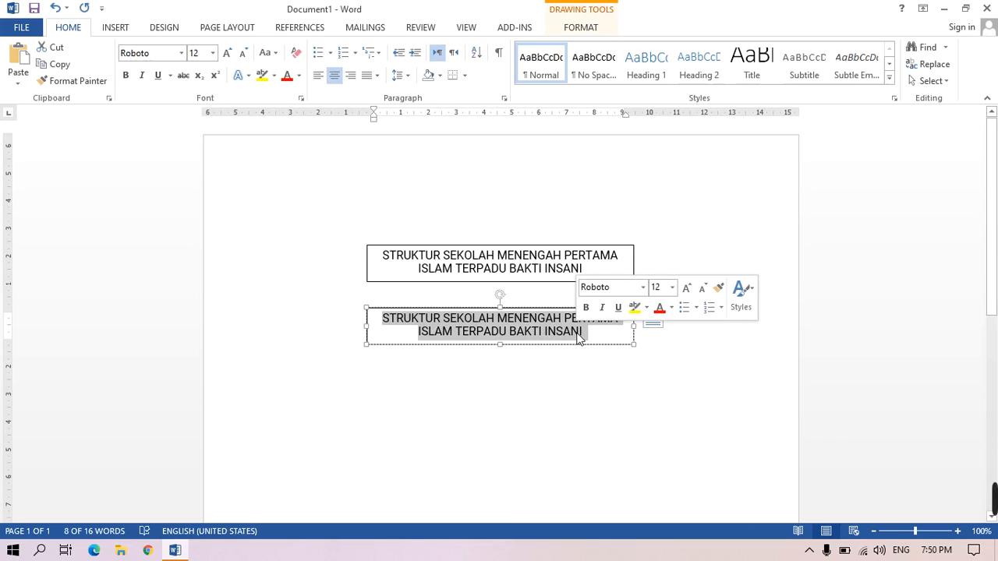
pyautogui.write('KE')
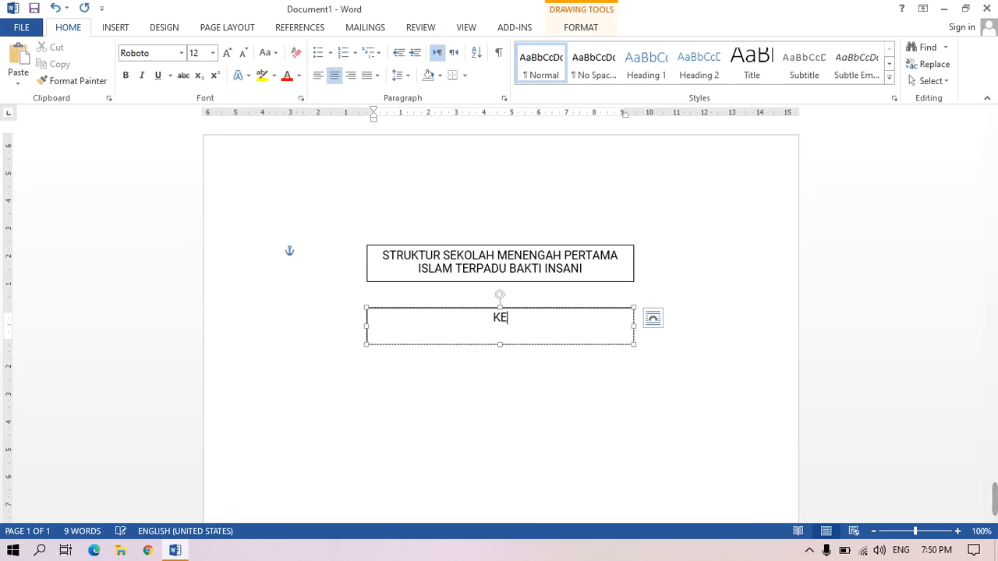
pyautogui.write('PALA SE')
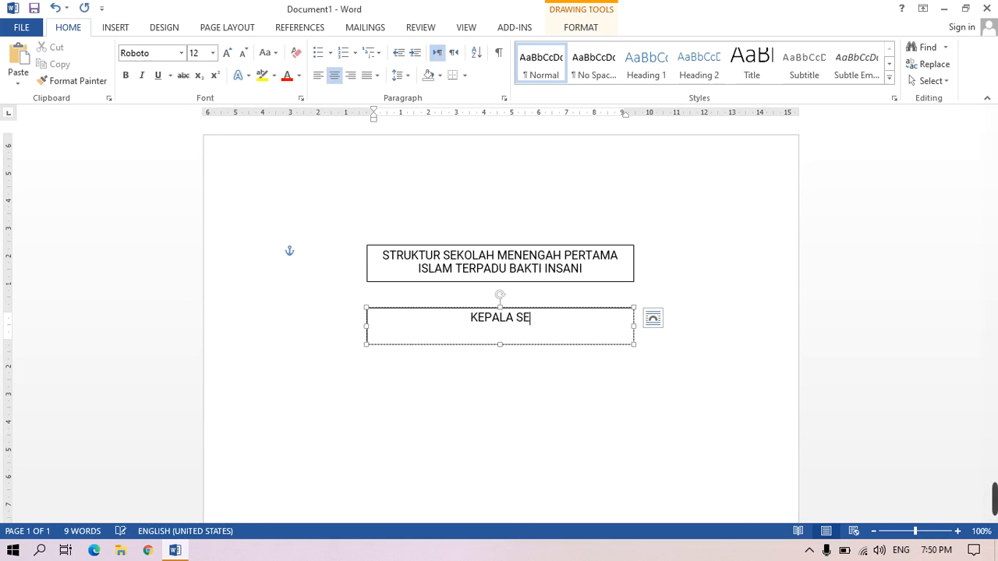
pyautogui.write('KOLAH')
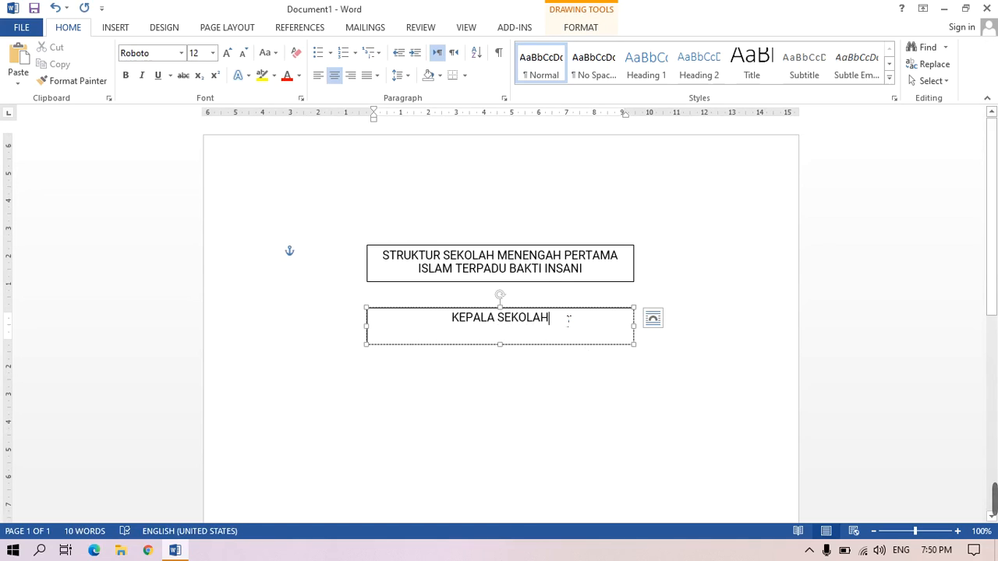
pyautogui.press('Return')
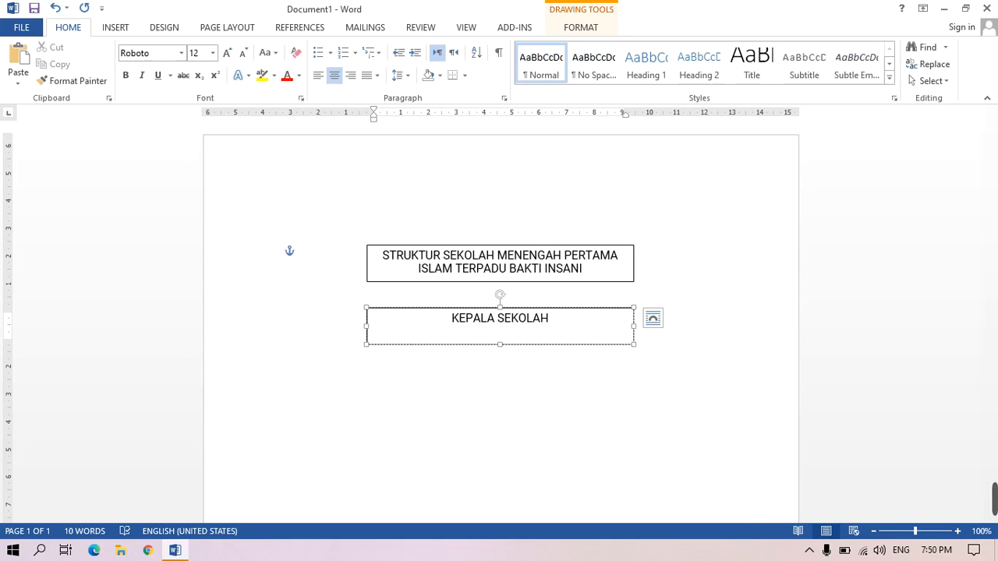
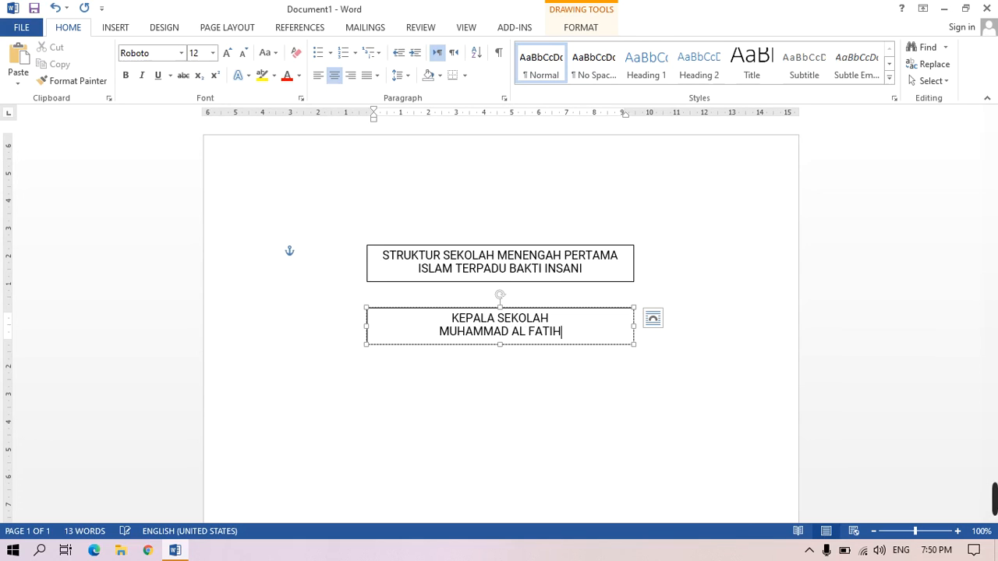
pyautogui.write(',')
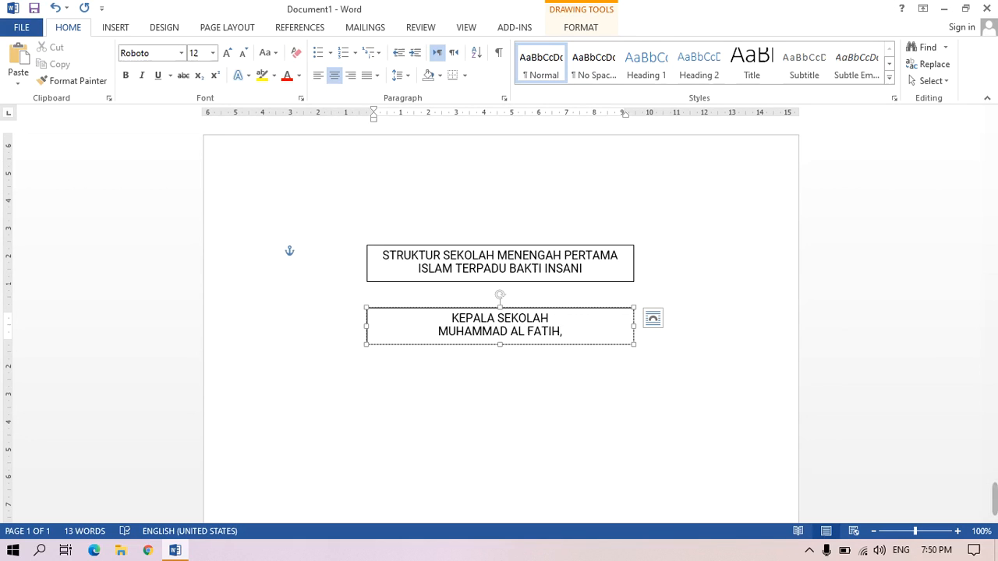
pyautogui.write(' M')
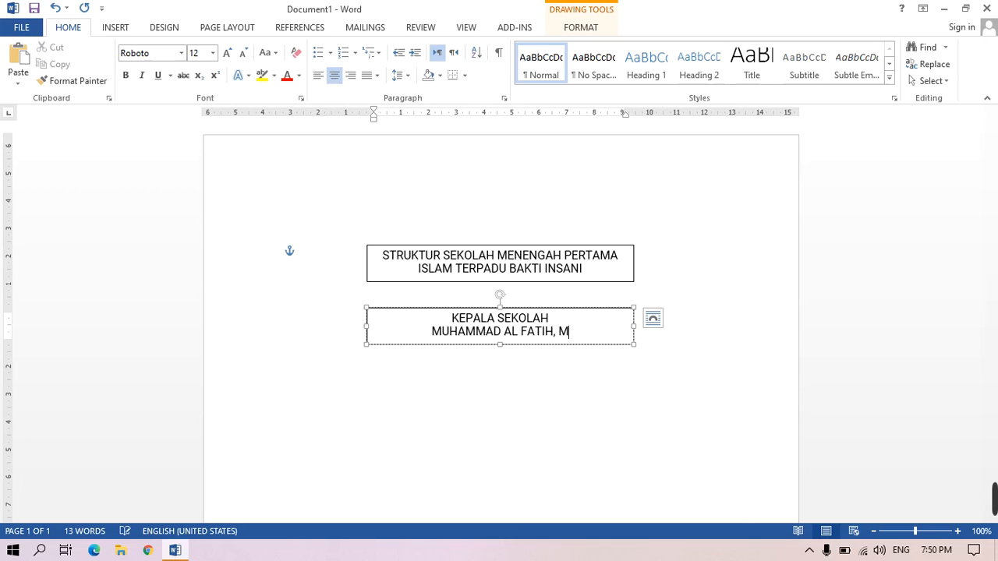
pyautogui.write('.')
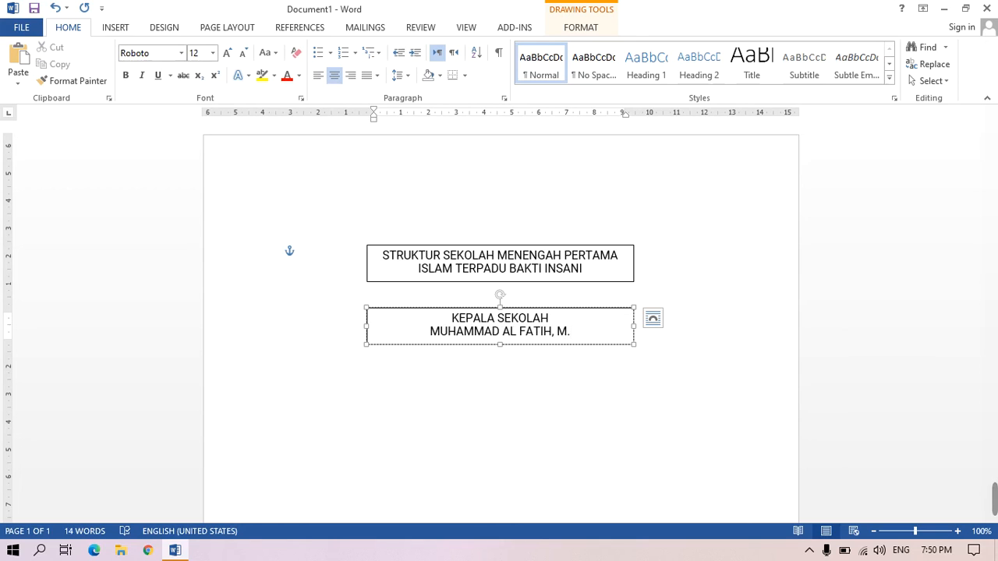
pyautogui.write('PdI')
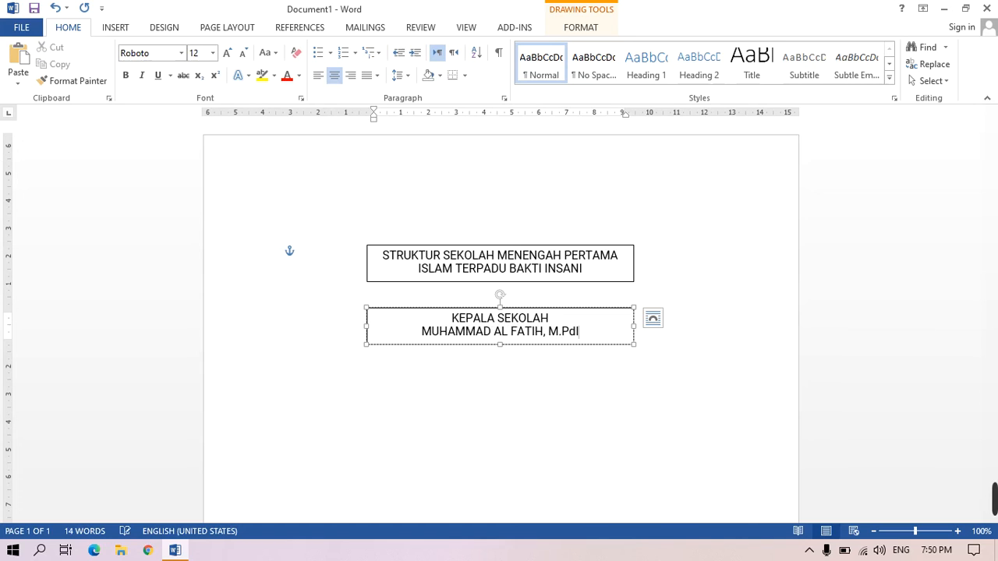
pyautogui.press('BackSpace')
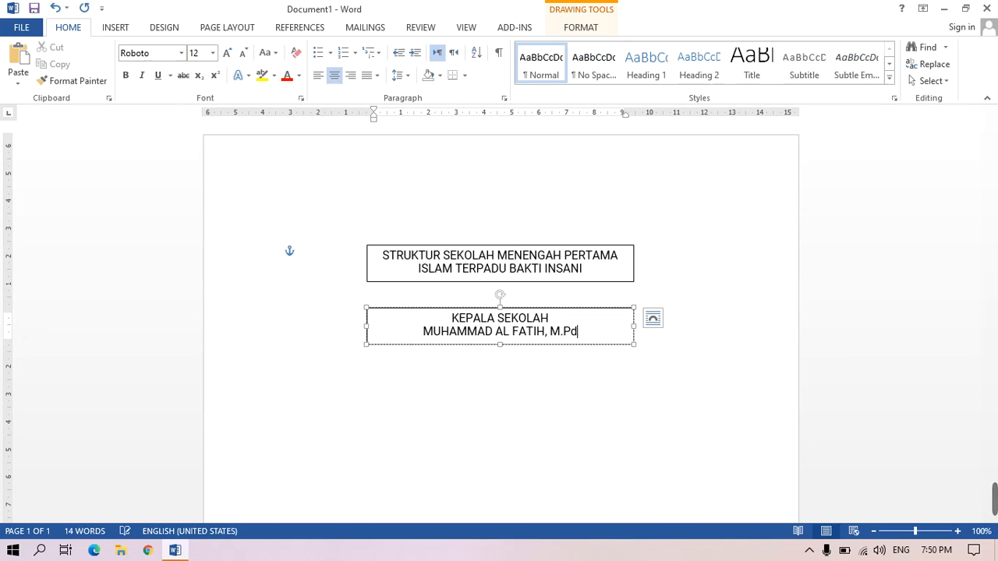
pyautogui.write('.i')
pyautogui.press('BackSpace')
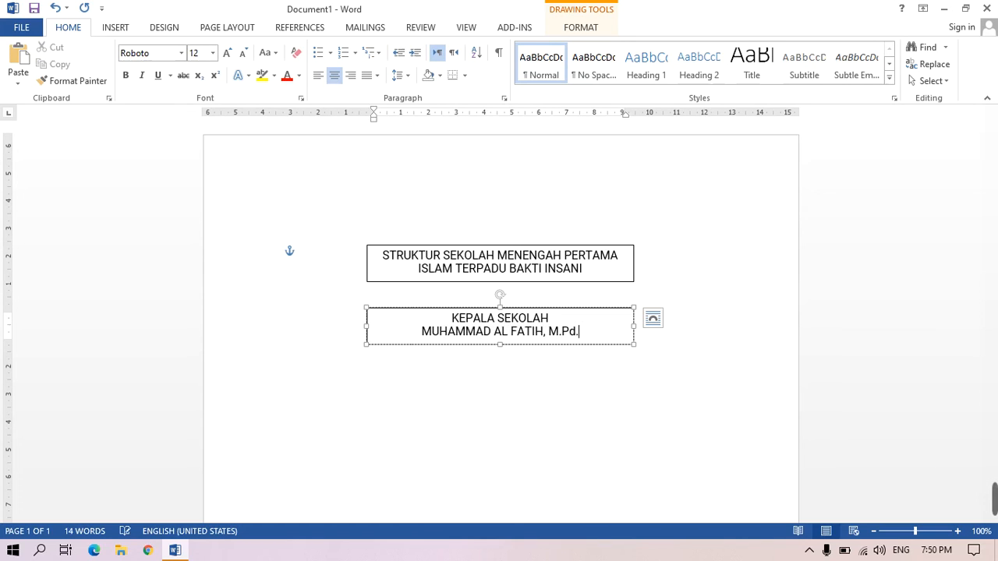
pyautogui.write('I')
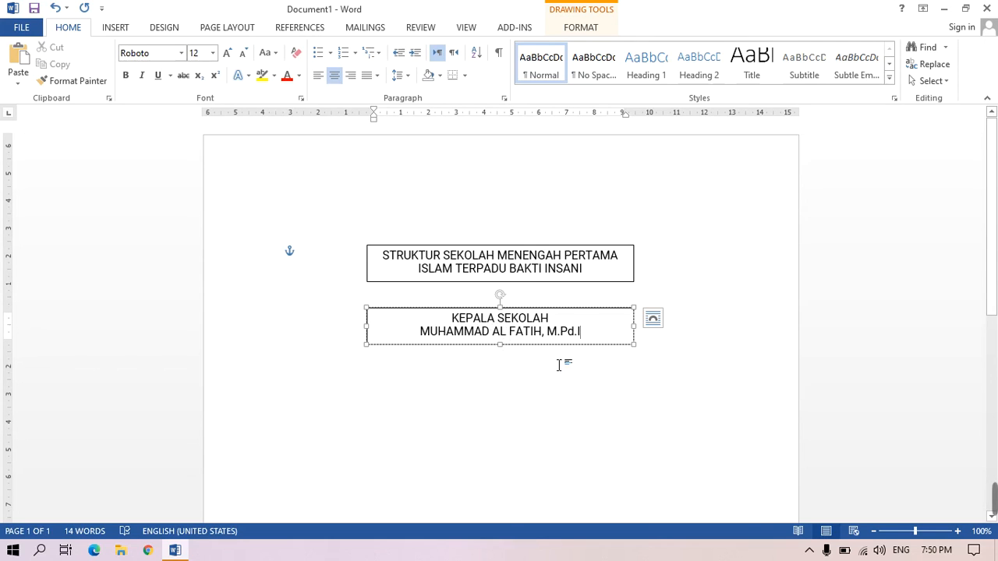
pyautogui.click(606, 359)
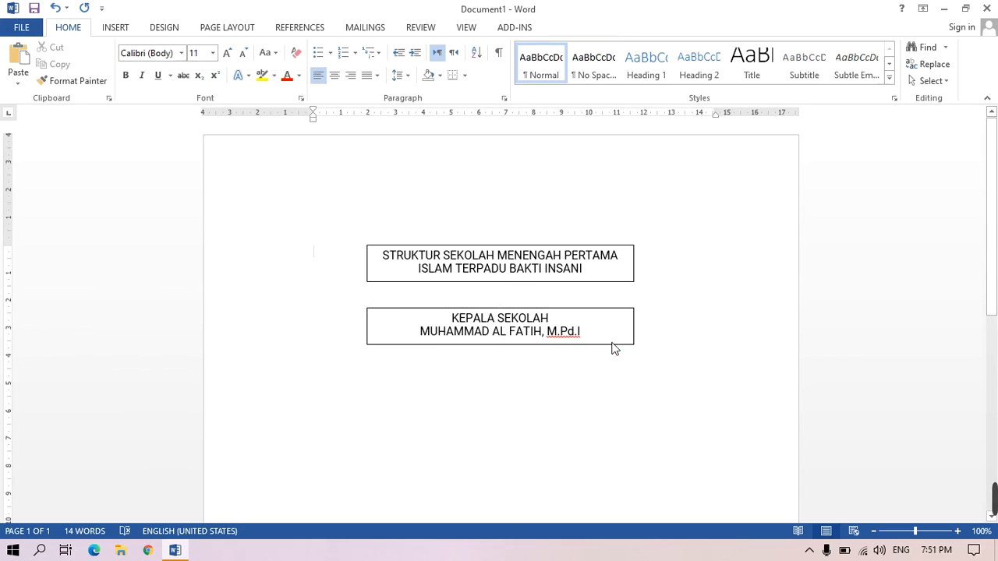
# - Narrow the KEPALA SEKOLAH box to fit its text and center it horizontally below the title box
pyautogui.click(636, 340)
pyautogui.moveTo(635, 326); pyautogui.dragTo(550, 332)
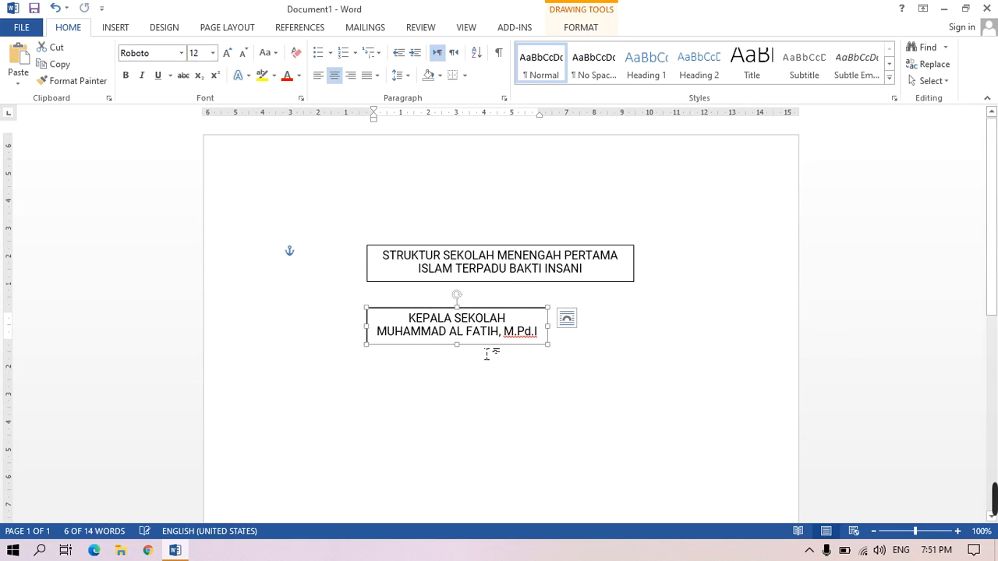
pyautogui.moveTo(483, 352); pyautogui.dragTo(531, 351)
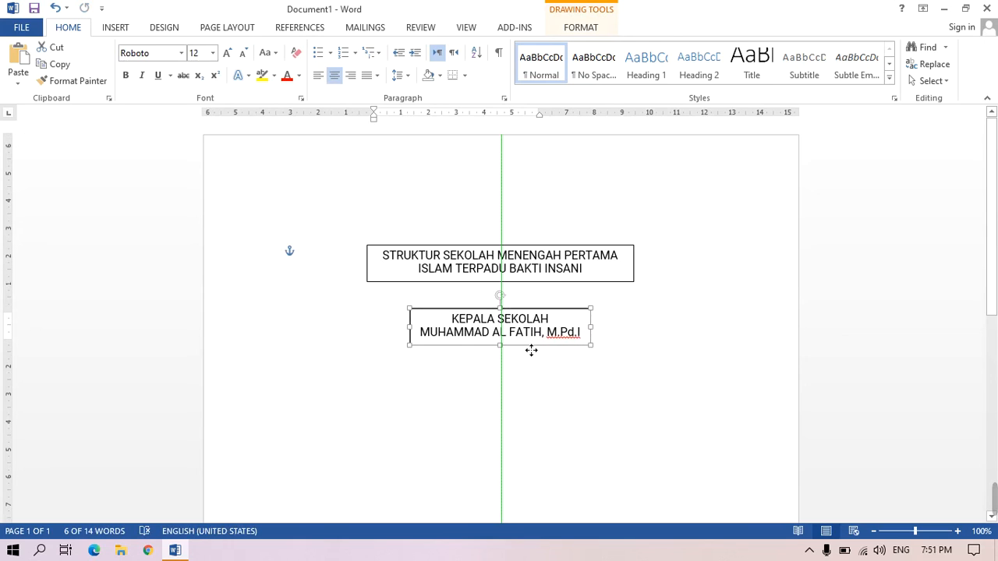
pyautogui.click(628, 379)
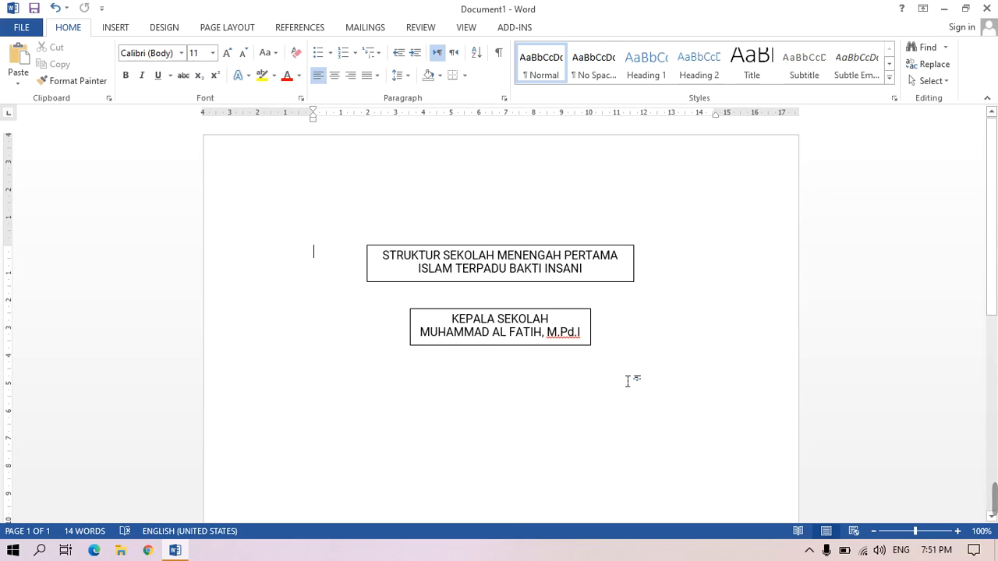
# - Select the KEPALA SEKOLAH box and open its drawing format options
pyautogui.click(452, 326)
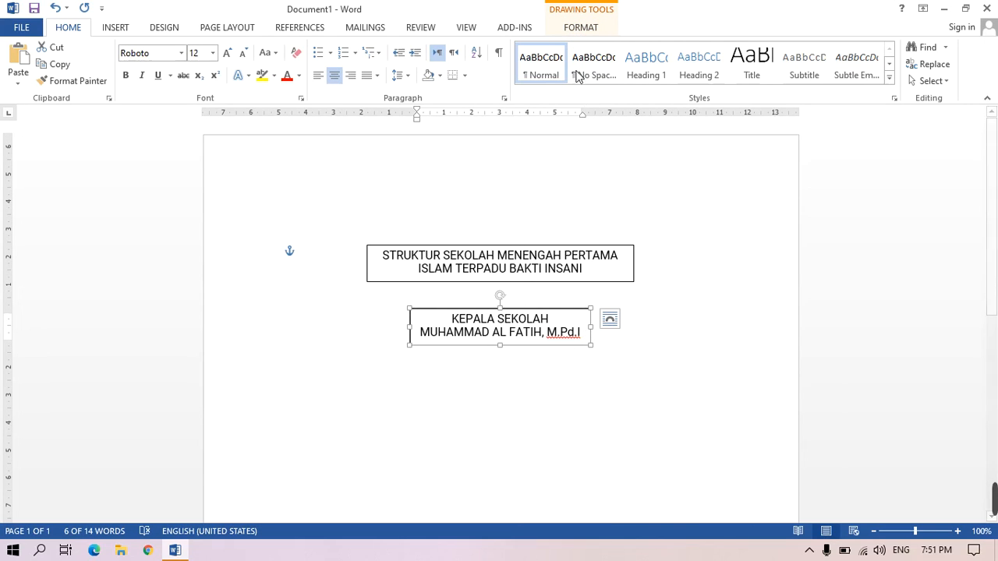
pyautogui.click(576, 29)
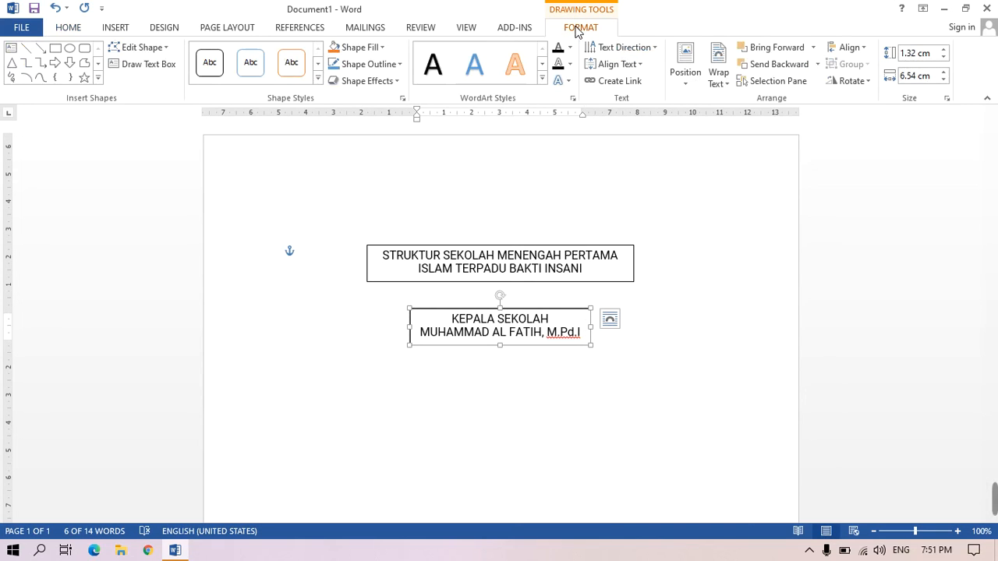